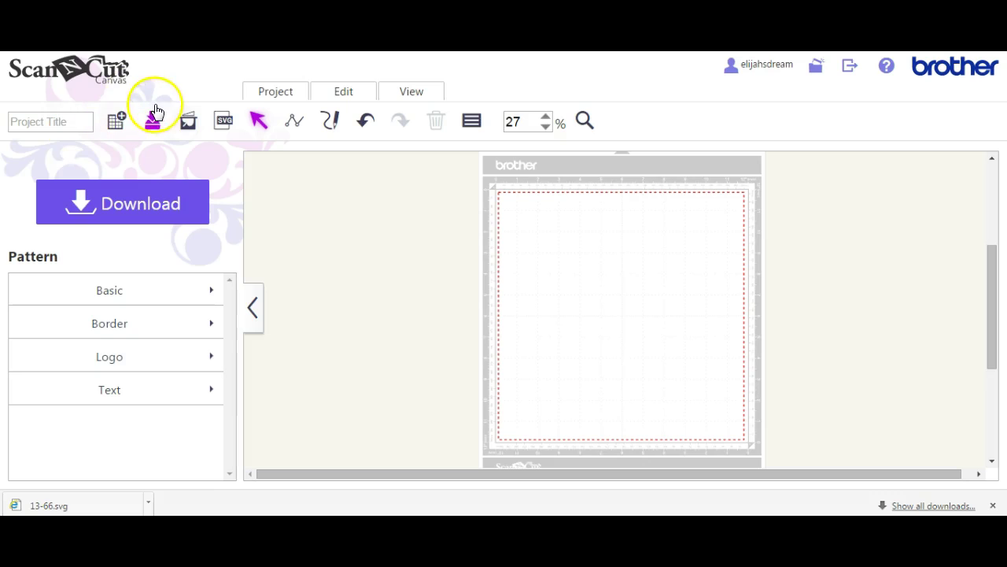
Import 13-66.svg from the Facebook page files folder into the project as an SVG cutting design
{"action": "left_click", "coordinate": [223, 127]}
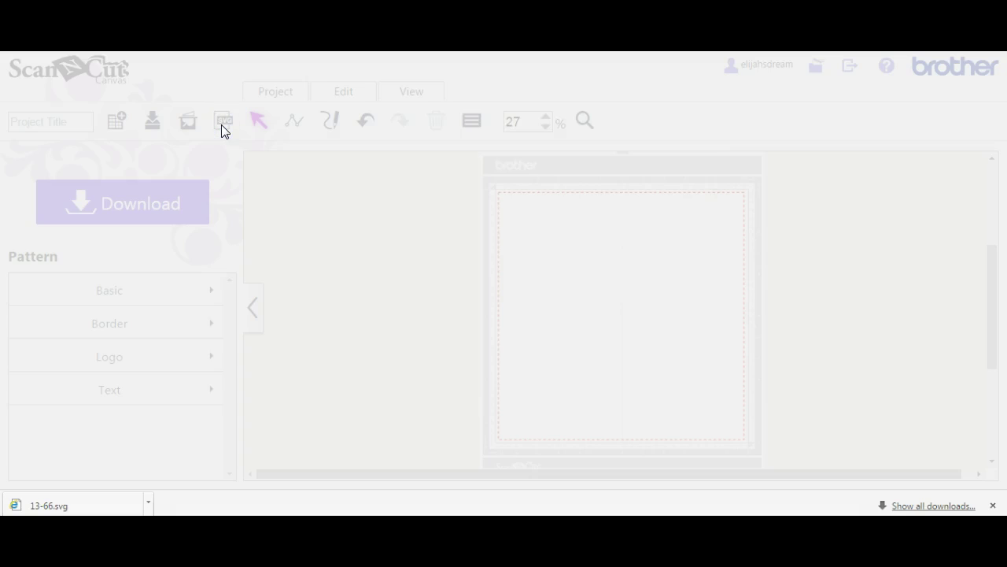
{"action": "left_click", "coordinate": [350, 243]}
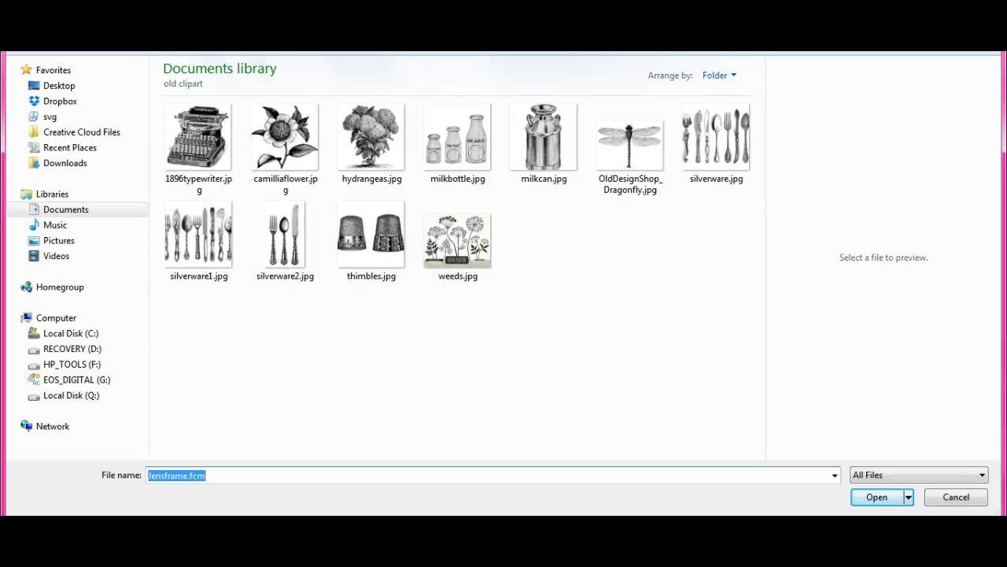
{"action": "key", "text": "alt+Up"}
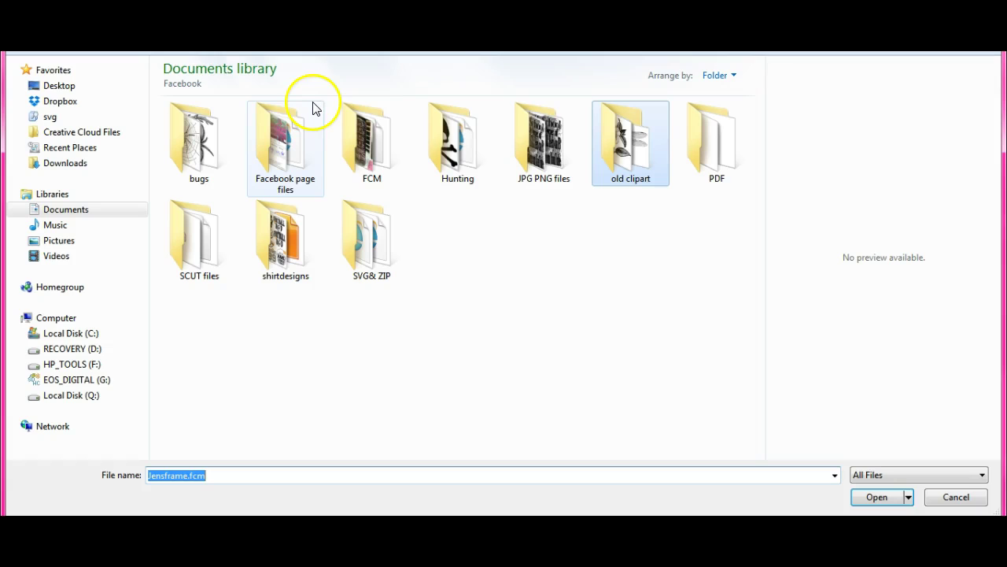
{"action": "double_click", "coordinate": [281, 136]}
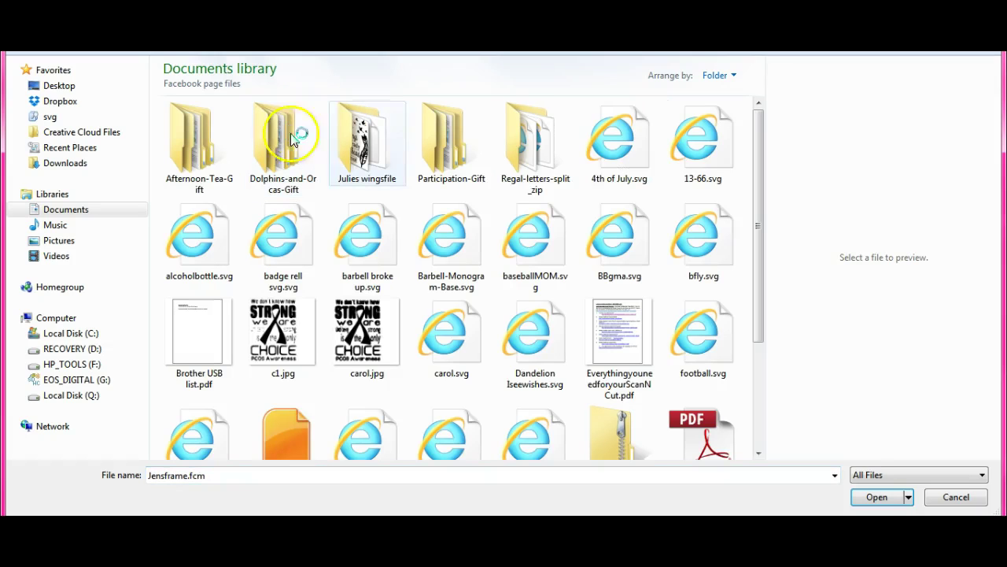
{"action": "left_click", "coordinate": [759, 211]}
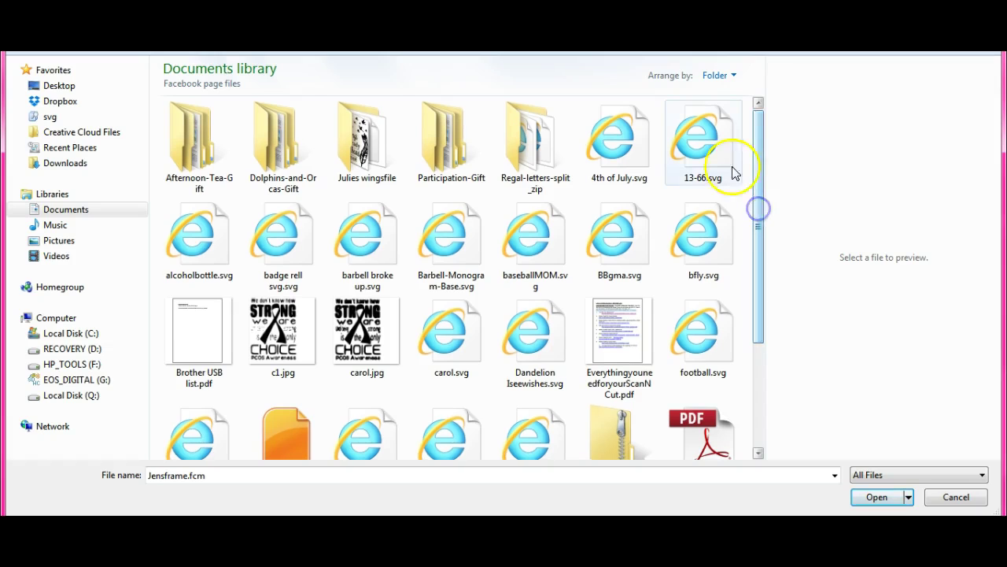
{"action": "double_click", "coordinate": [712, 149]}
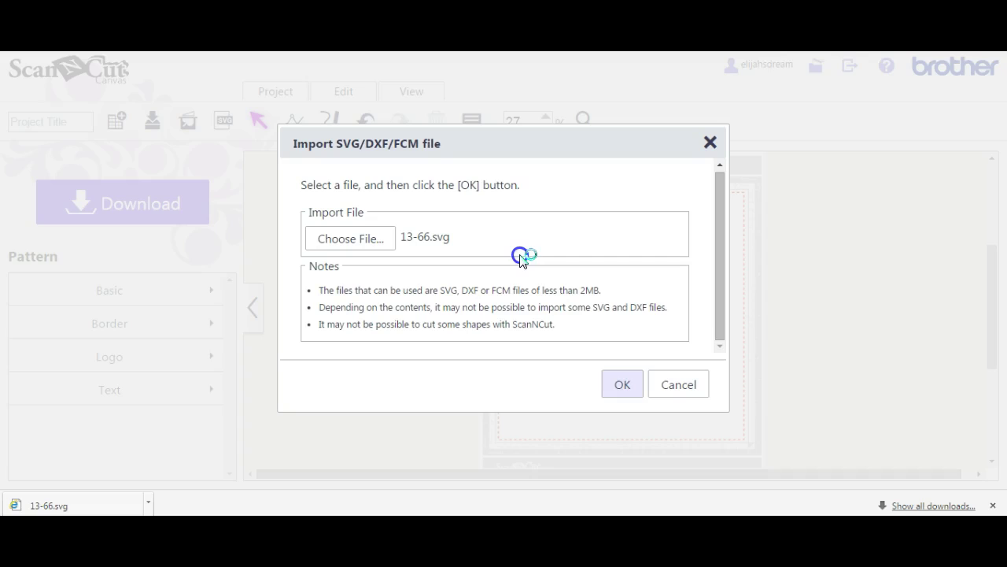
{"action": "left_click", "coordinate": [626, 385]}
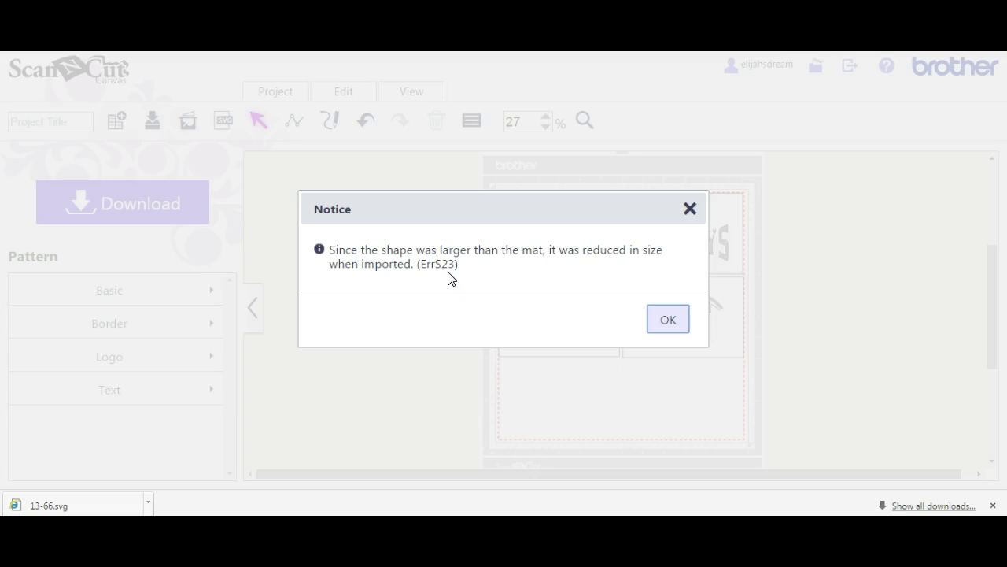
{"action": "left_click", "coordinate": [669, 323]}
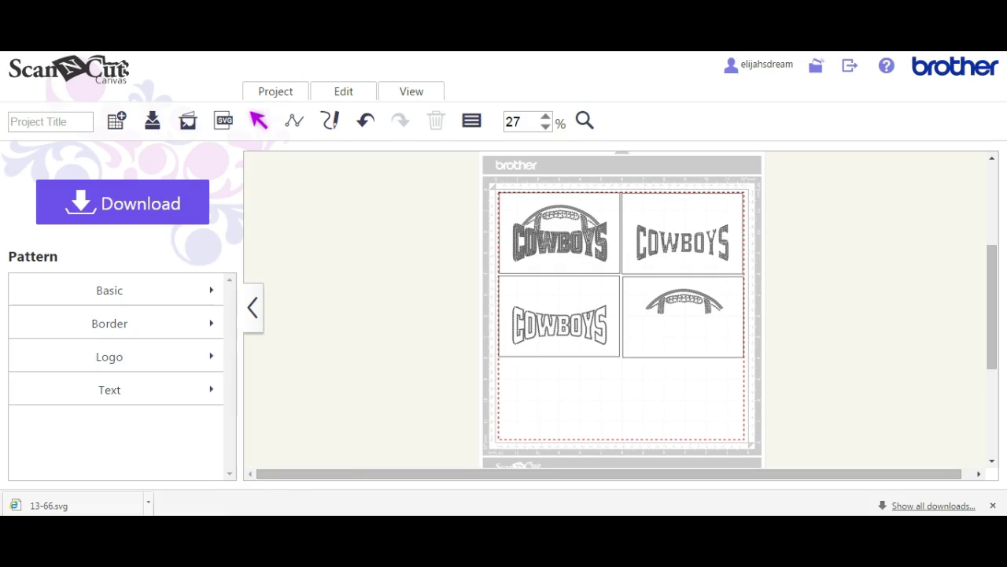
Switch to Sure Cuts A Lot and move the whole design to the mat's upper-left corner, about X 0.08 in, Y 0.21 in
{"action": "key", "text": "alt+Tab"}
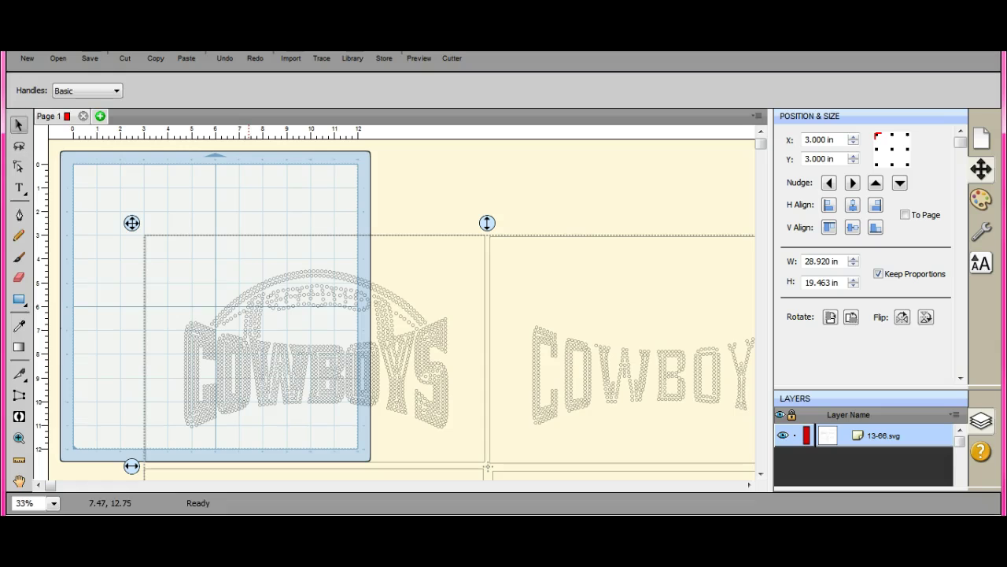
{"action": "left_click", "coordinate": [313, 385]}
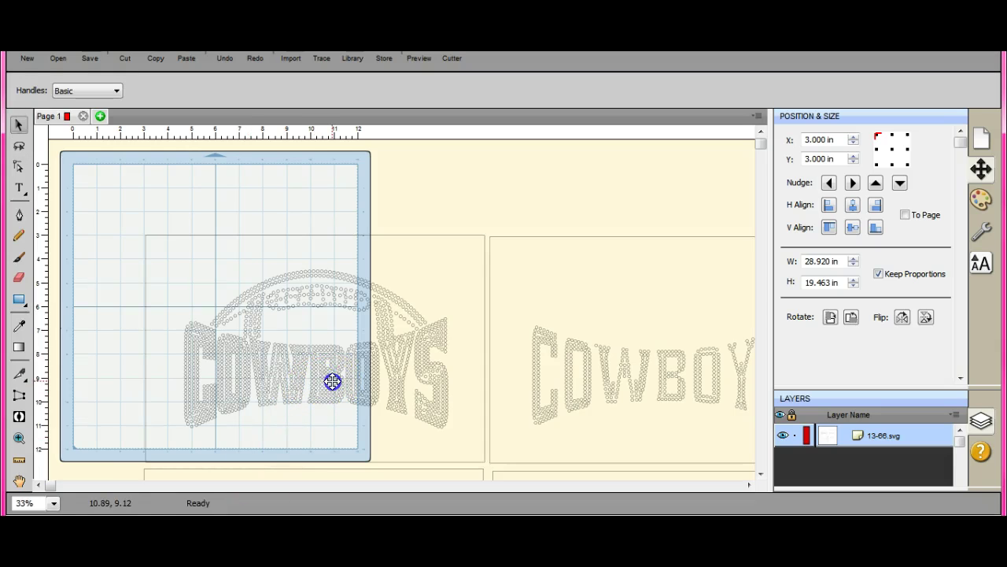
{"action": "mouse_move", "coordinate": [261, 322]}
{"action": "left_mouse_down"}
{"action": "mouse_move", "coordinate": [254, 313]}
{"action": "mouse_move", "coordinate": [264, 314]}
{"action": "left_mouse_up"}
{"action": "left_click", "coordinate": [219, 168]}
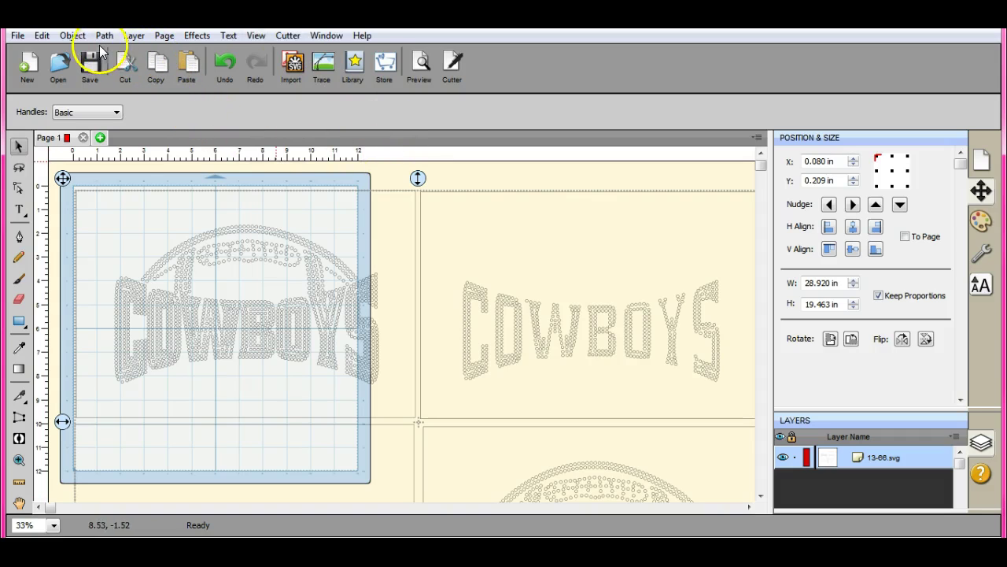
Select all of the 13-66.svg artwork and break it apart into separate shapes
{"action": "left_click", "coordinate": [72, 36]}
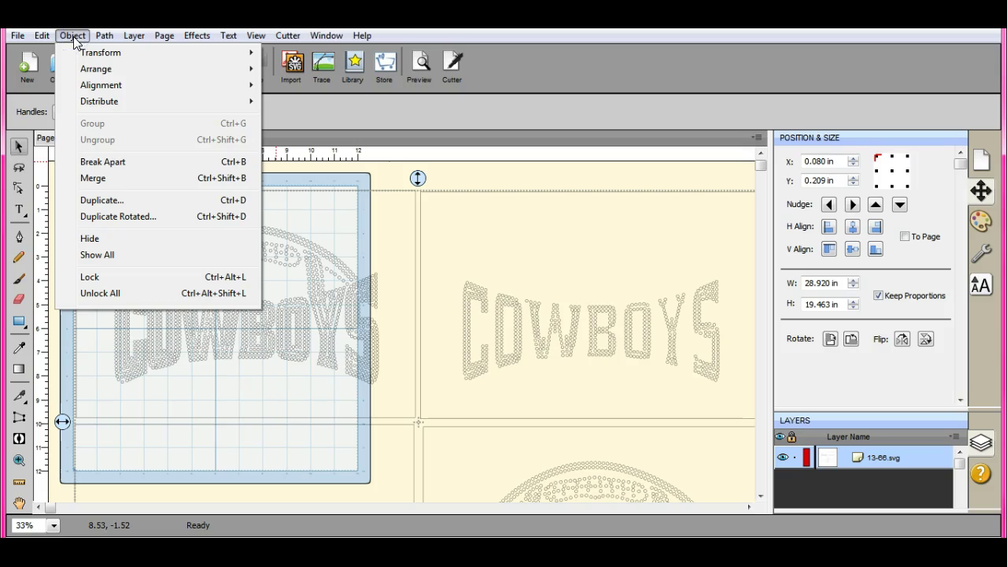
{"action": "left_click", "coordinate": [330, 162]}
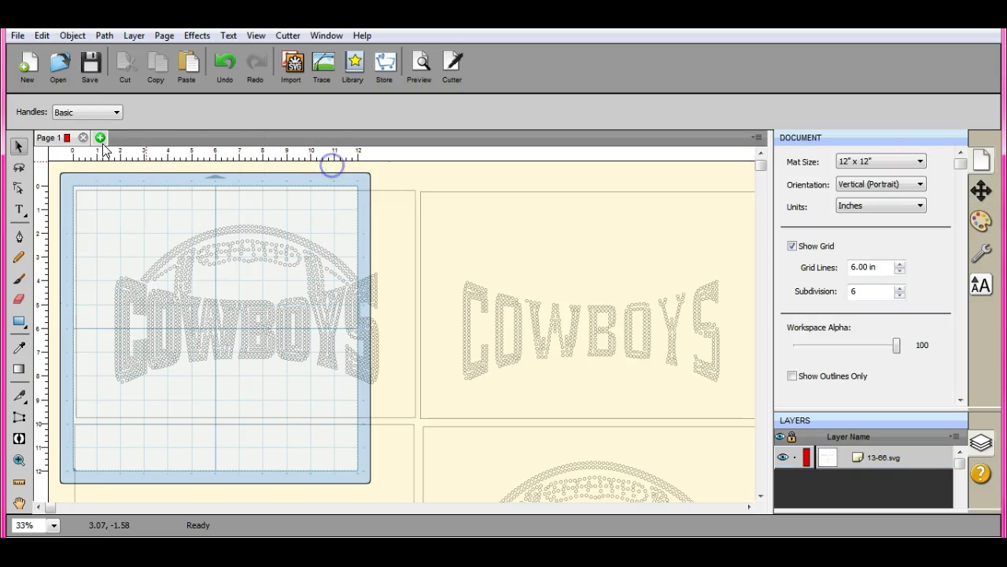
{"action": "left_click", "coordinate": [41, 35]}
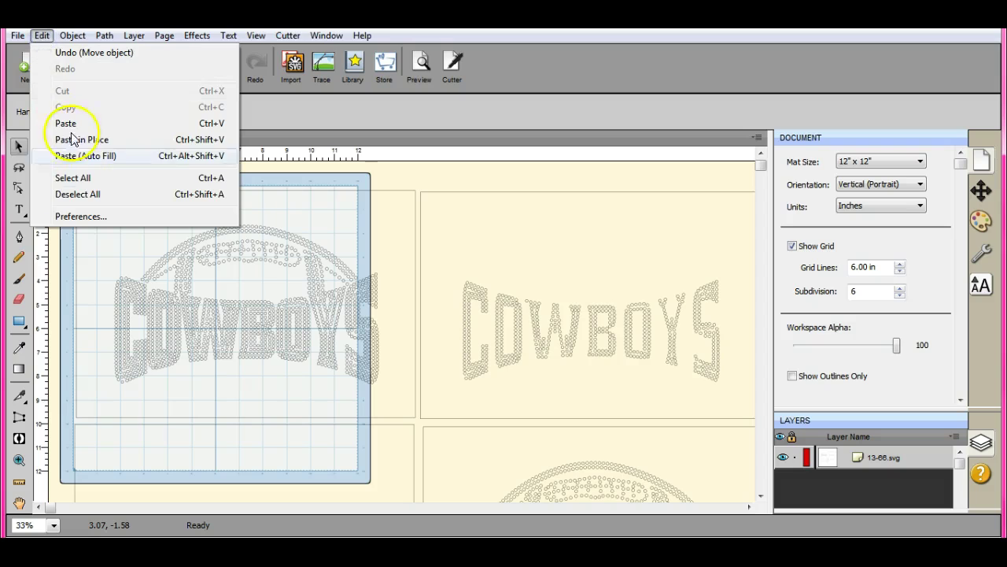
{"action": "left_click", "coordinate": [72, 177]}
{"action": "left_click", "coordinate": [69, 34]}
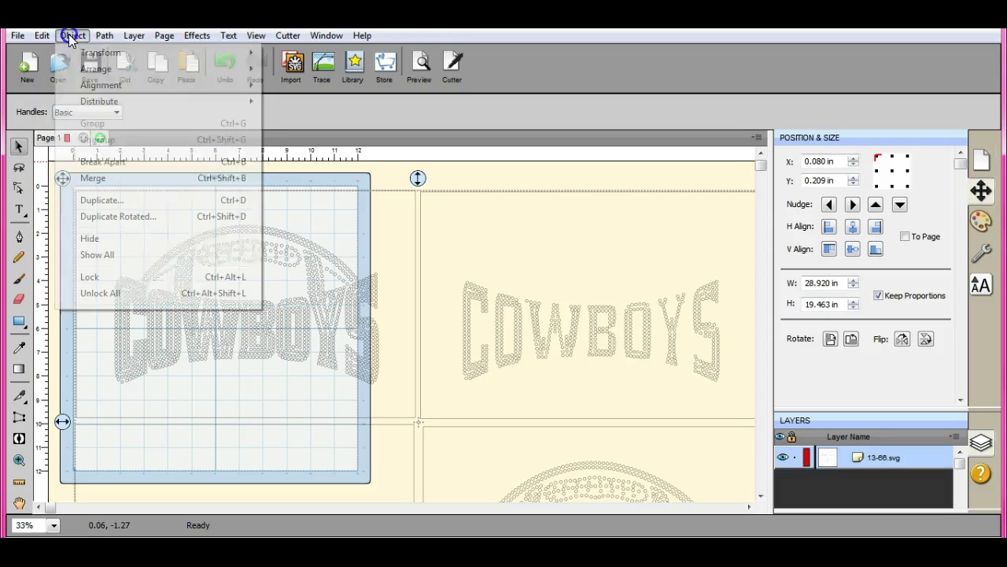
{"action": "left_click", "coordinate": [130, 161]}
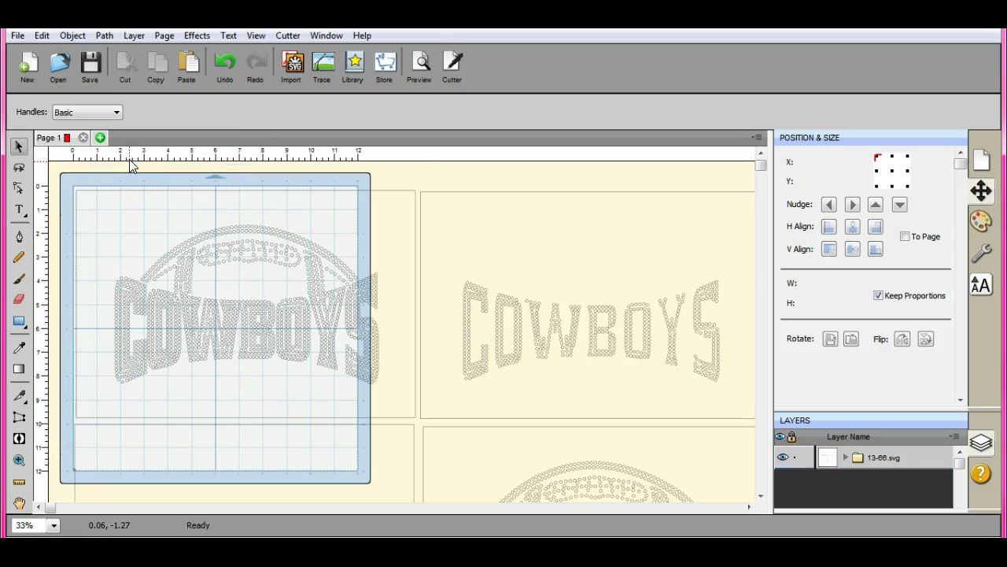
{"action": "left_click", "coordinate": [131, 163]}
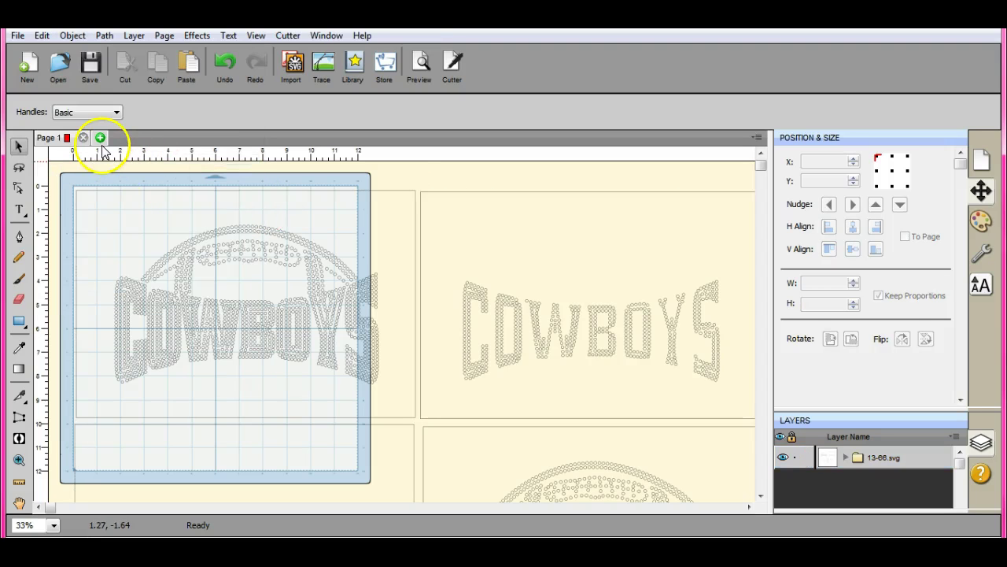
Add three new pages named Page 2, Page 3 and Page 4, keeping their default colors
{"action": "left_click", "coordinate": [100, 140]}
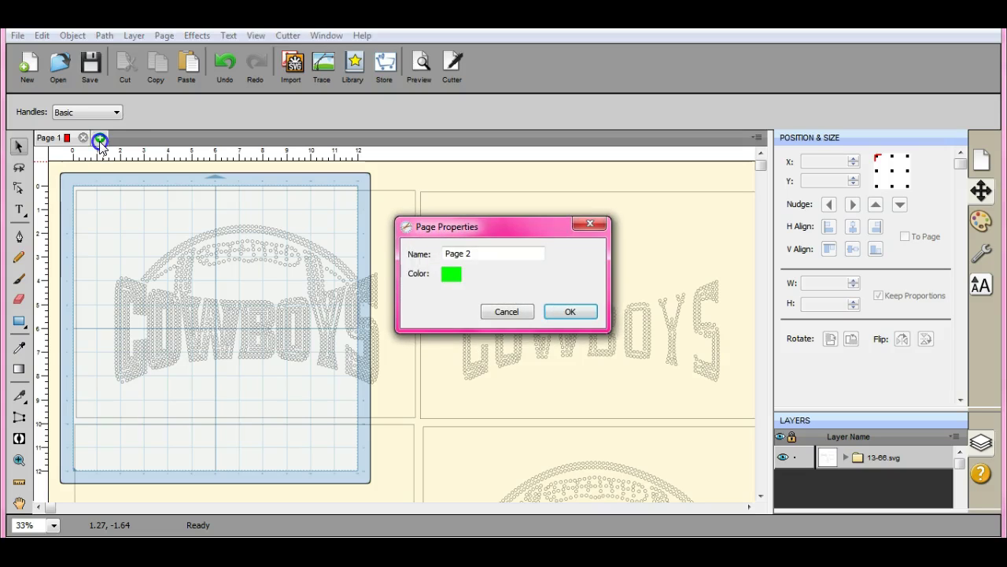
{"action": "key", "text": "Return"}
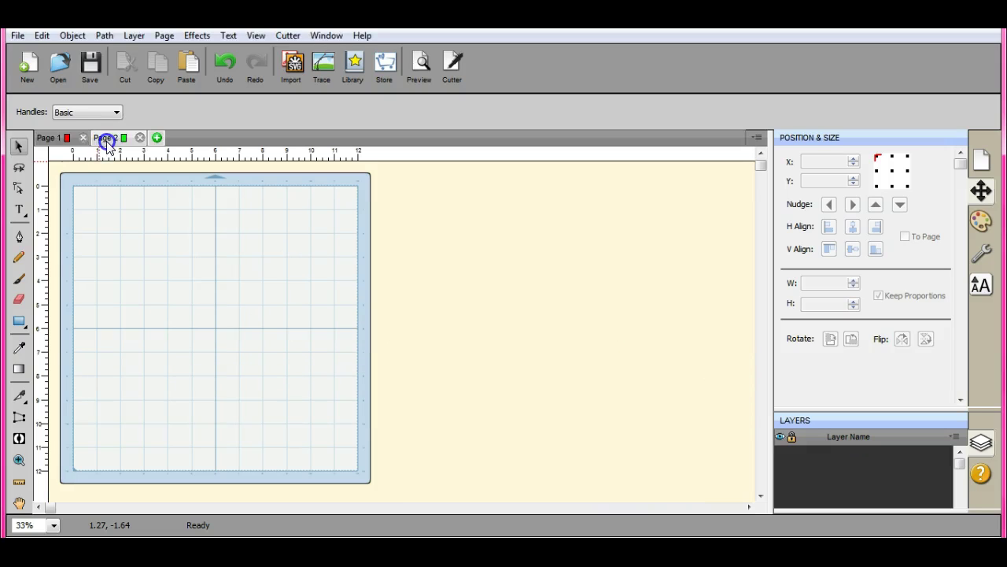
{"action": "left_click", "coordinate": [157, 138]}
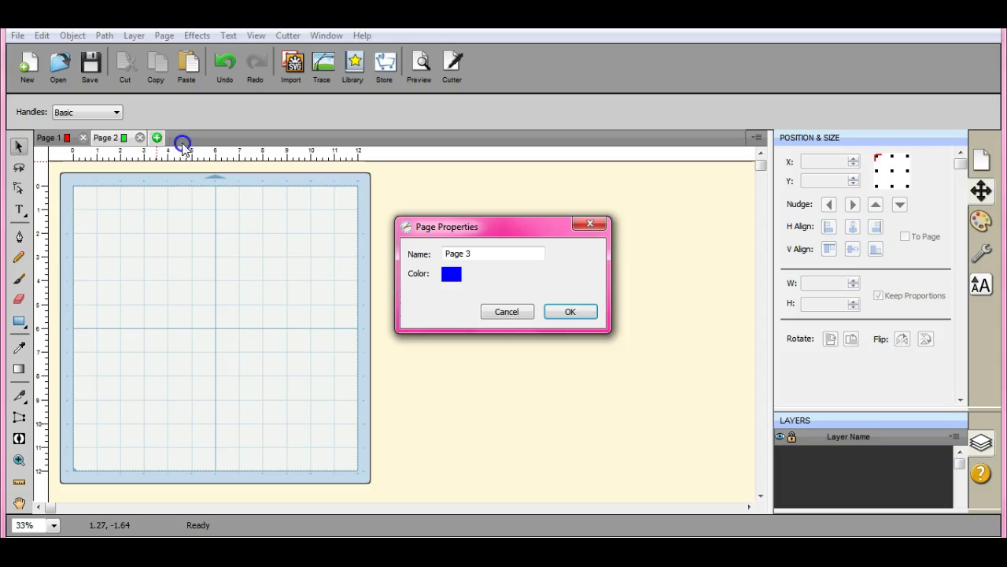
{"action": "key", "text": "Return"}
{"action": "left_click", "coordinate": [215, 139]}
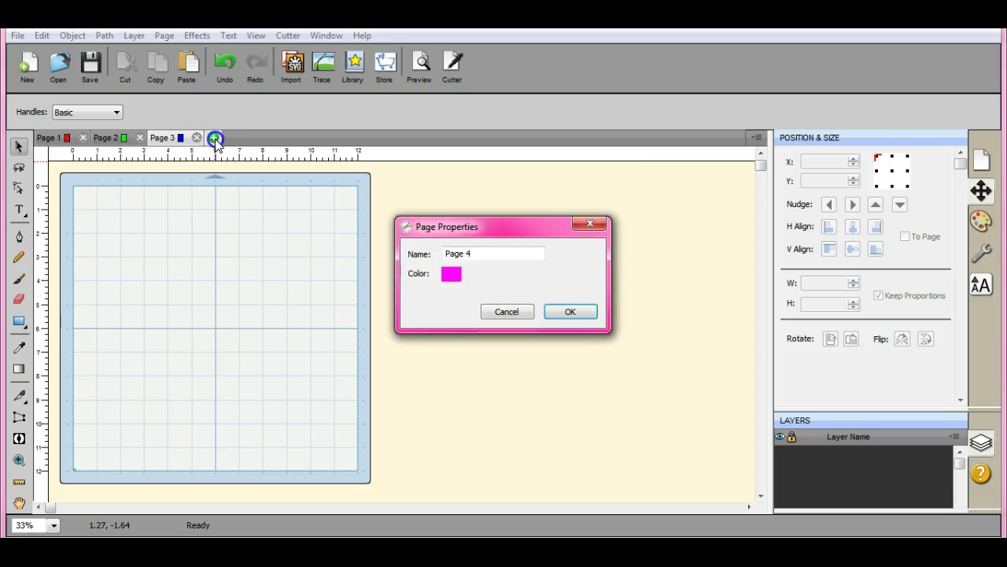
{"action": "key", "text": "Return"}
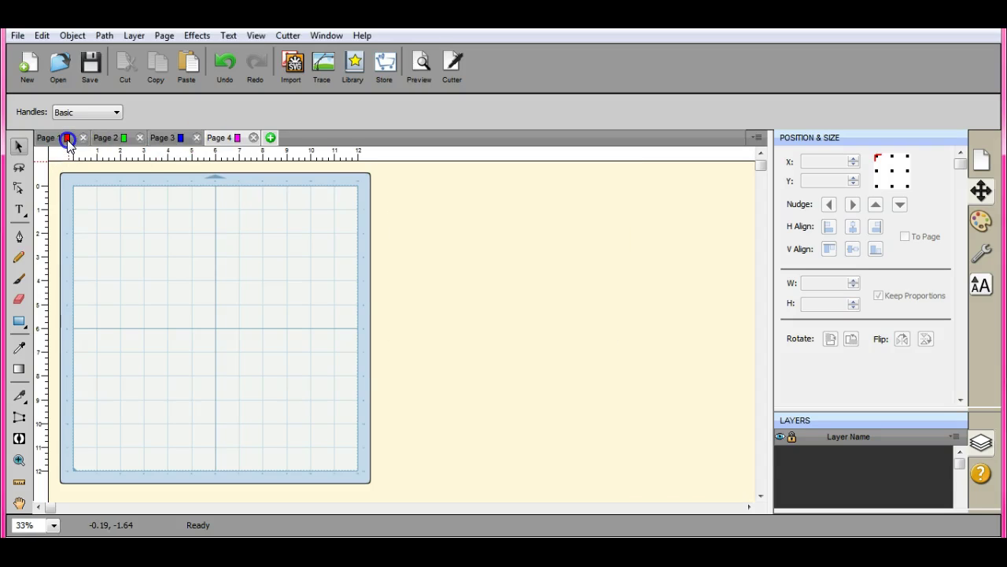
Return to Page 1, select the whole 13-66.svg group and apply Break Apart again
{"action": "left_click", "coordinate": [67, 139]}
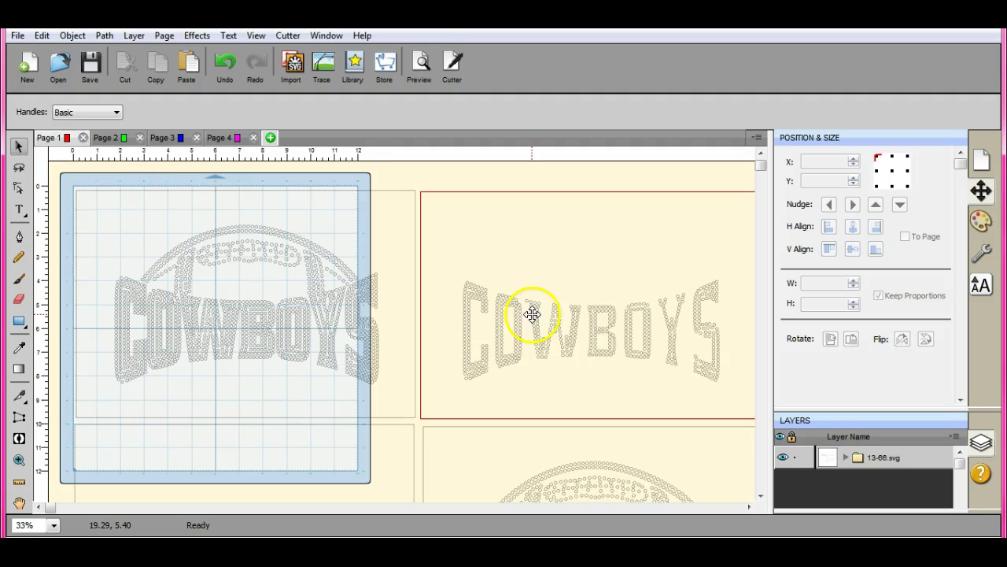
{"action": "left_click", "coordinate": [836, 463]}
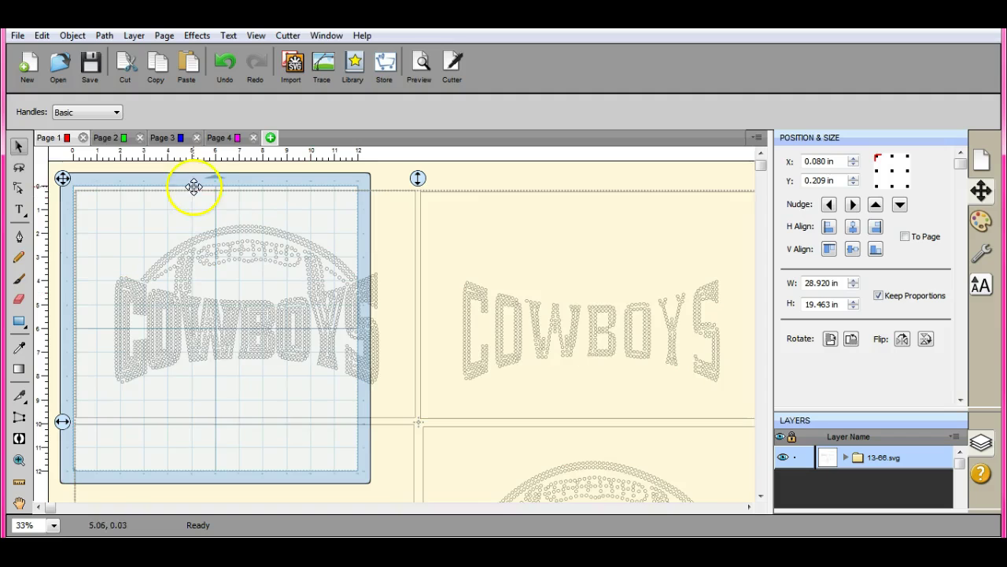
{"action": "left_click", "coordinate": [67, 36]}
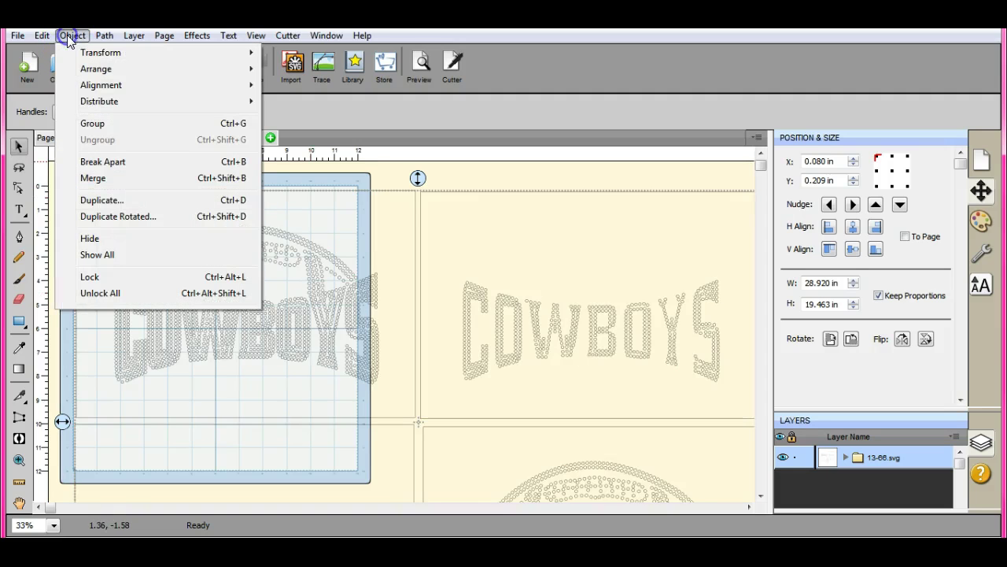
{"action": "left_click", "coordinate": [138, 162]}
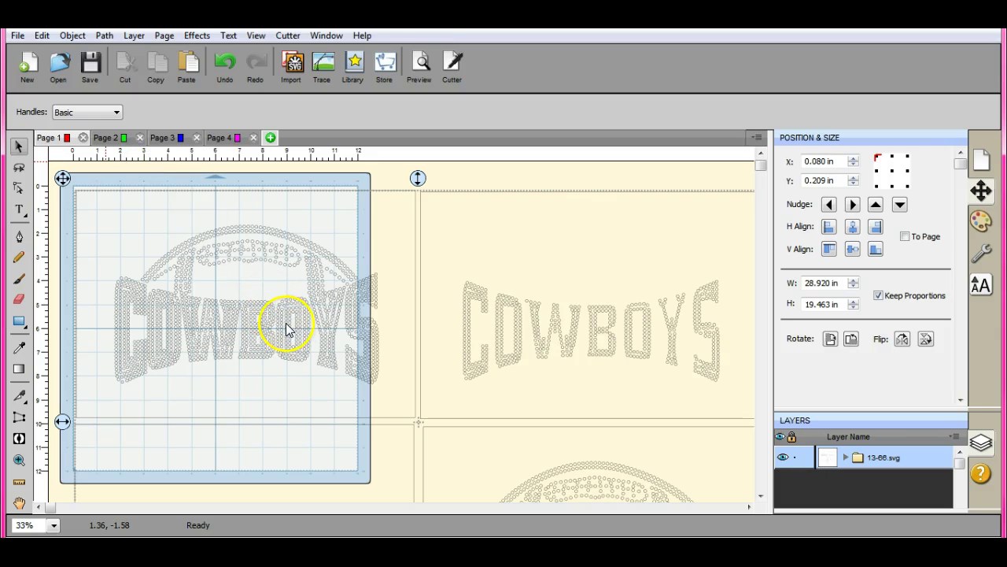
Select only the rectangular frame around the upper-left design and send its layer to Page 2
{"action": "left_click", "coordinate": [375, 220]}
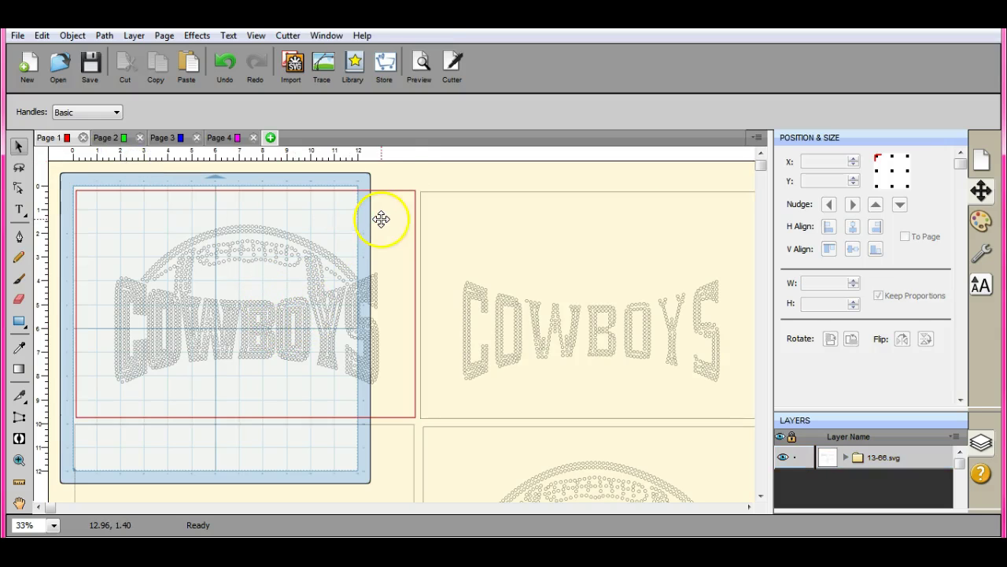
{"action": "left_click", "coordinate": [428, 238]}
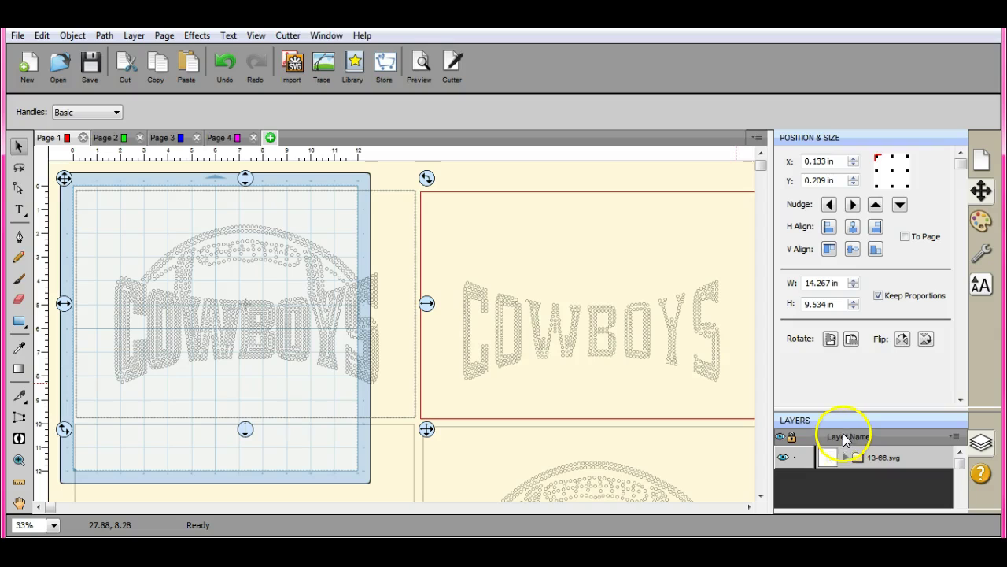
{"action": "left_click", "coordinate": [956, 439]}
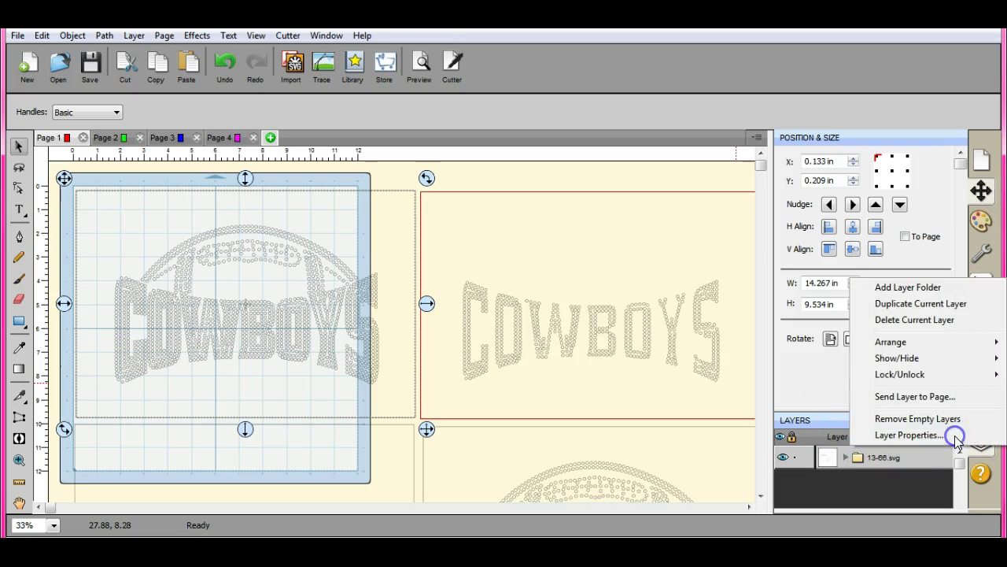
{"action": "left_click", "coordinate": [915, 396]}
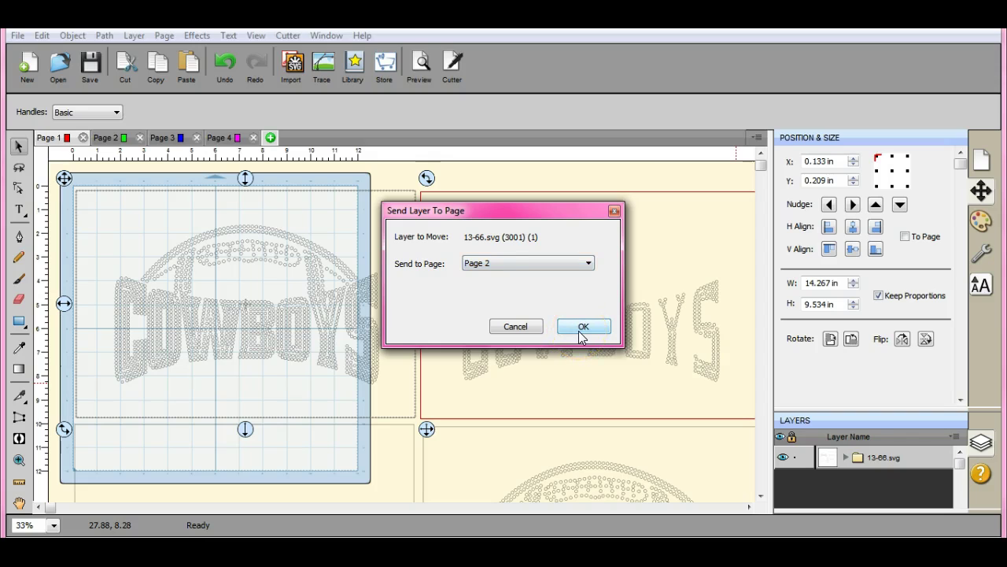
{"action": "left_click", "coordinate": [580, 330]}
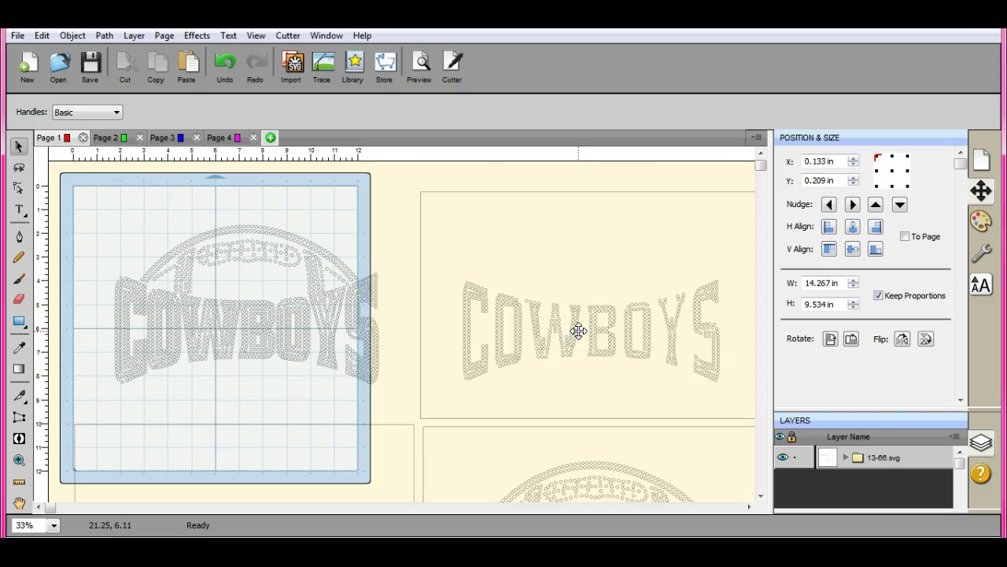
Select all circles of the upper-left football and COWBOYS design, send them to Page 2, and open that page
{"action": "left_click_drag", "start_coordinate": [365, 296], "coordinate": [366, 300]}
{"action": "left_click", "coordinate": [91, 207]}
{"action": "left_click_drag", "start_coordinate": [90, 207], "coordinate": [392, 397]}
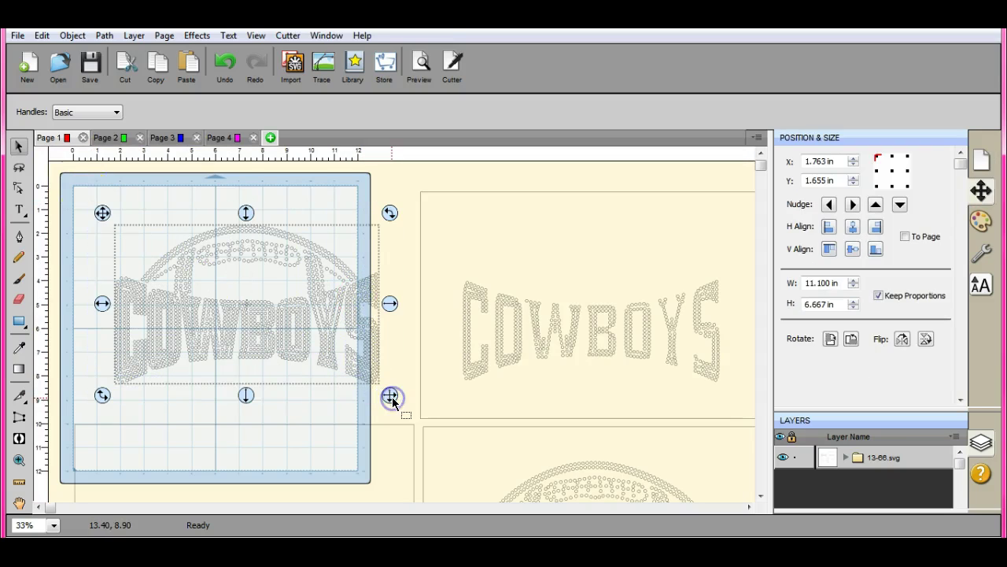
{"action": "left_click", "coordinate": [954, 438]}
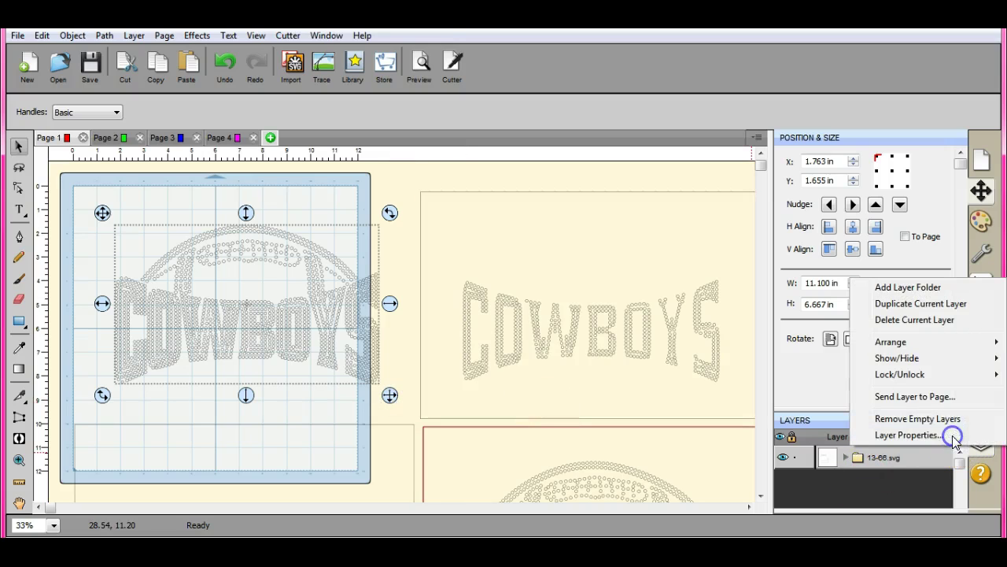
{"action": "left_click", "coordinate": [933, 398]}
{"action": "left_click", "coordinate": [596, 328]}
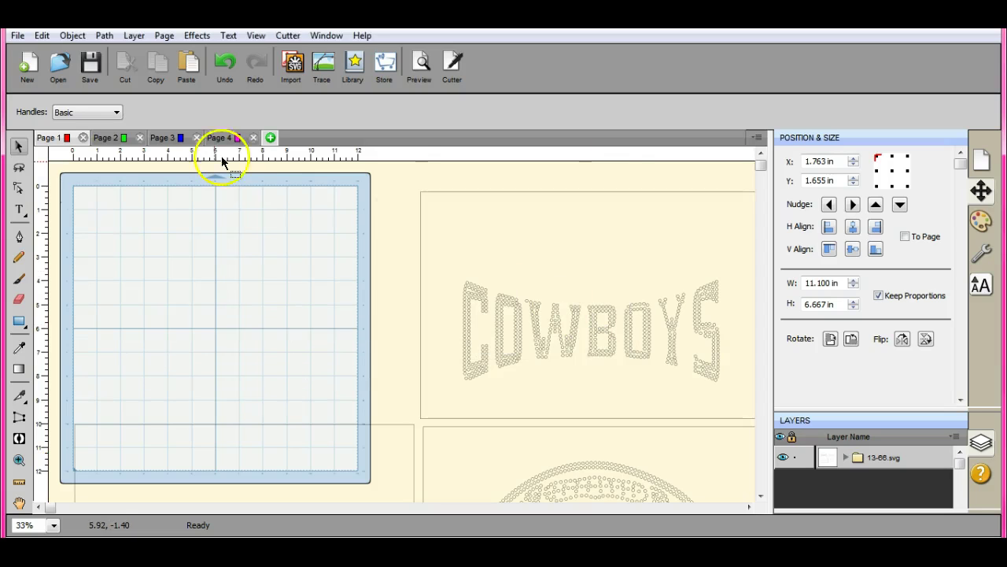
{"action": "left_click", "coordinate": [114, 141]}
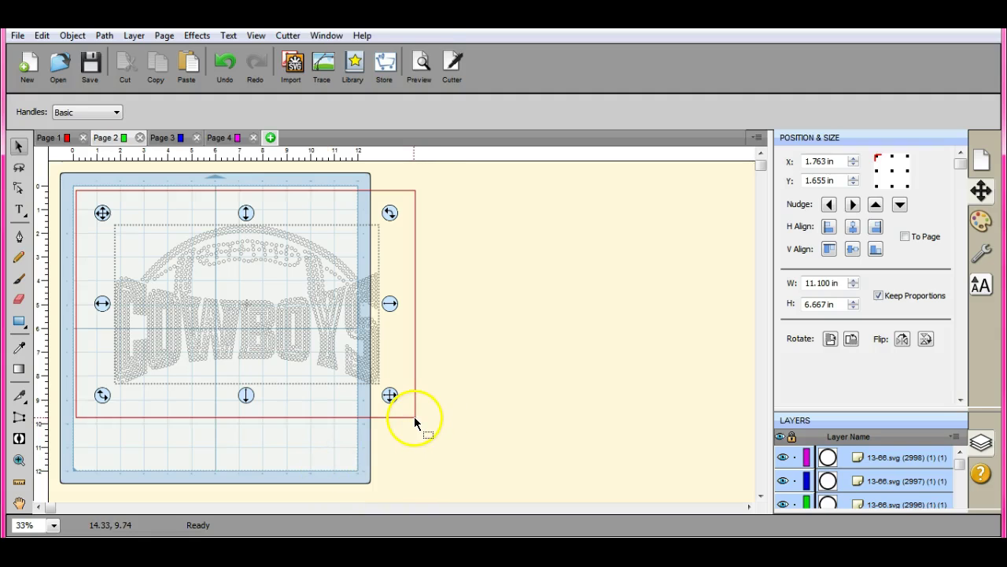
Delete the rectangular frame on Page 2 and shift the whole football and COWBOYS design horizontally onto the mat, to about X 0.37 in
{"action": "left_click_drag", "start_coordinate": [415, 422], "coordinate": [415, 417]}
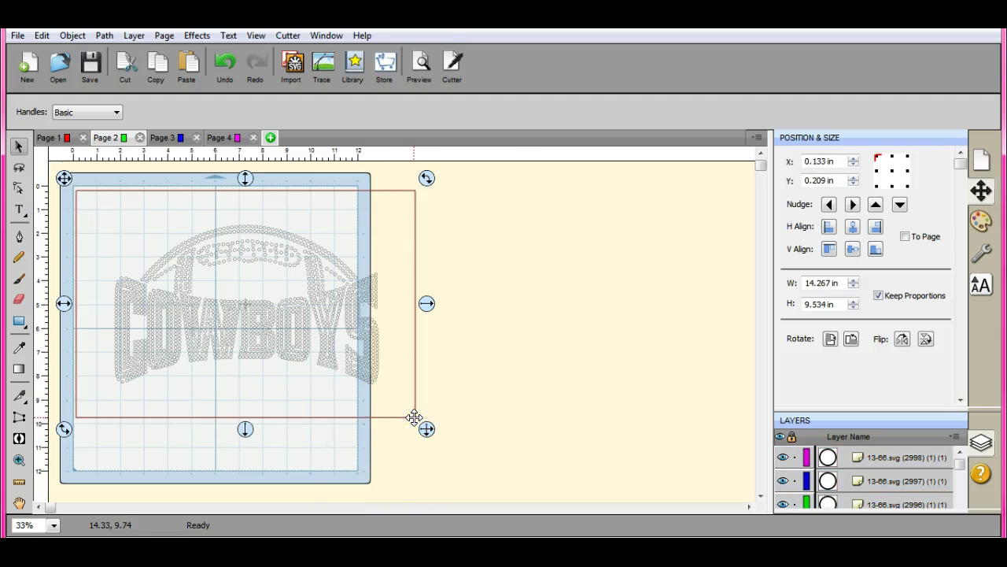
{"action": "right_click", "coordinate": [415, 417]}
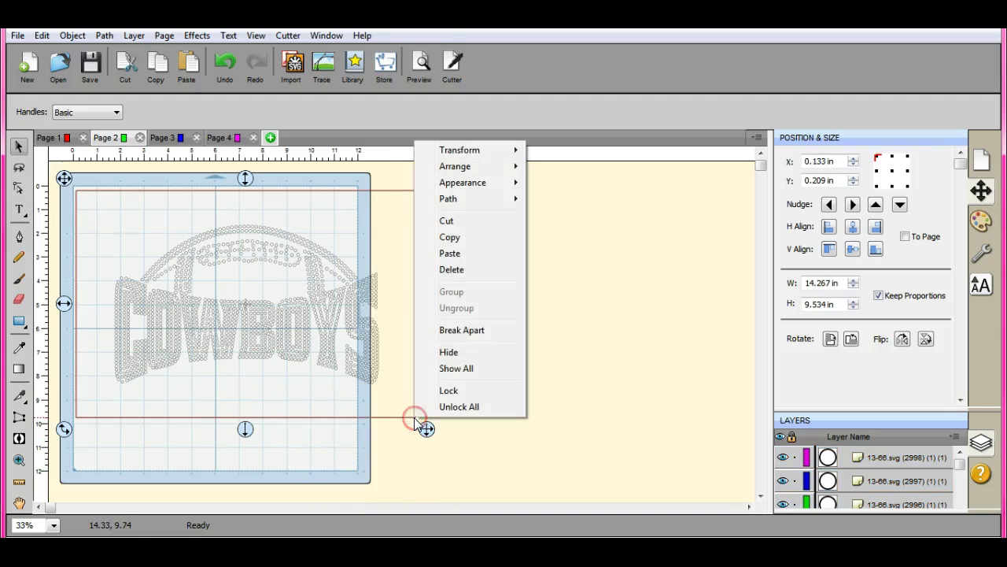
{"action": "left_click", "coordinate": [452, 270]}
{"action": "left_click_drag", "start_coordinate": [81, 201], "coordinate": [421, 408]}
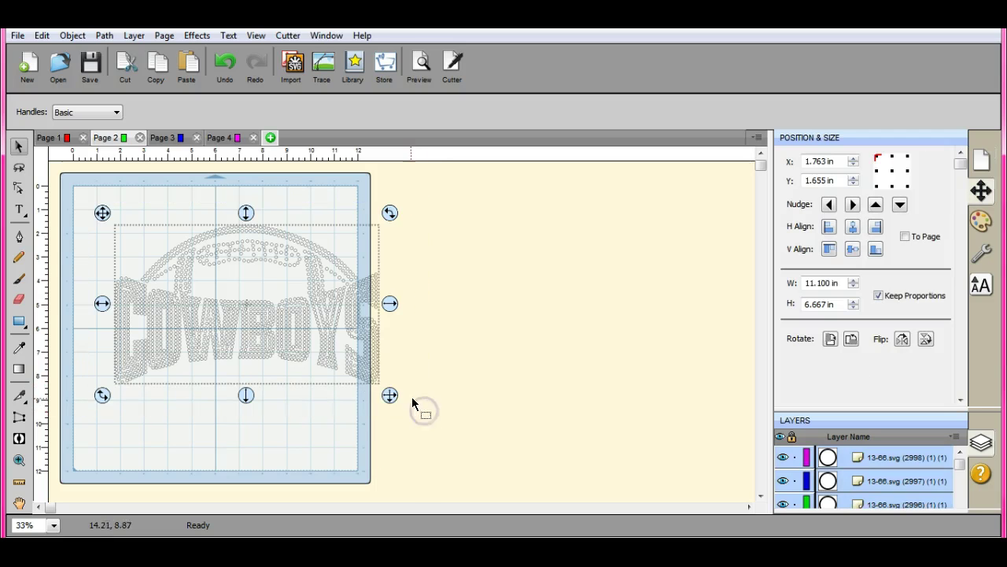
{"action": "left_click", "coordinate": [102, 306]}
{"action": "left_click_drag", "start_coordinate": [102, 307], "coordinate": [71, 309]}
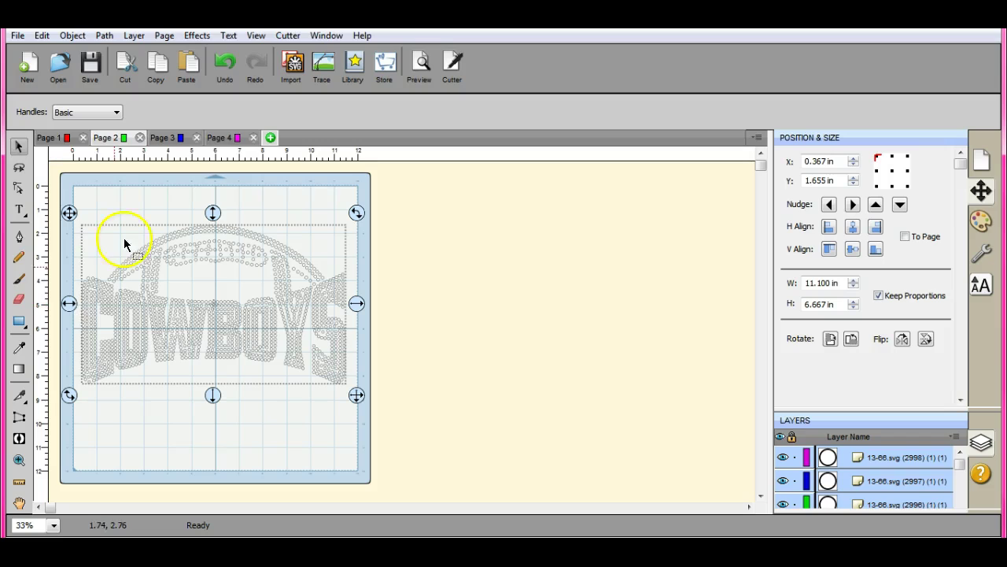
{"action": "left_click", "coordinate": [201, 38]}
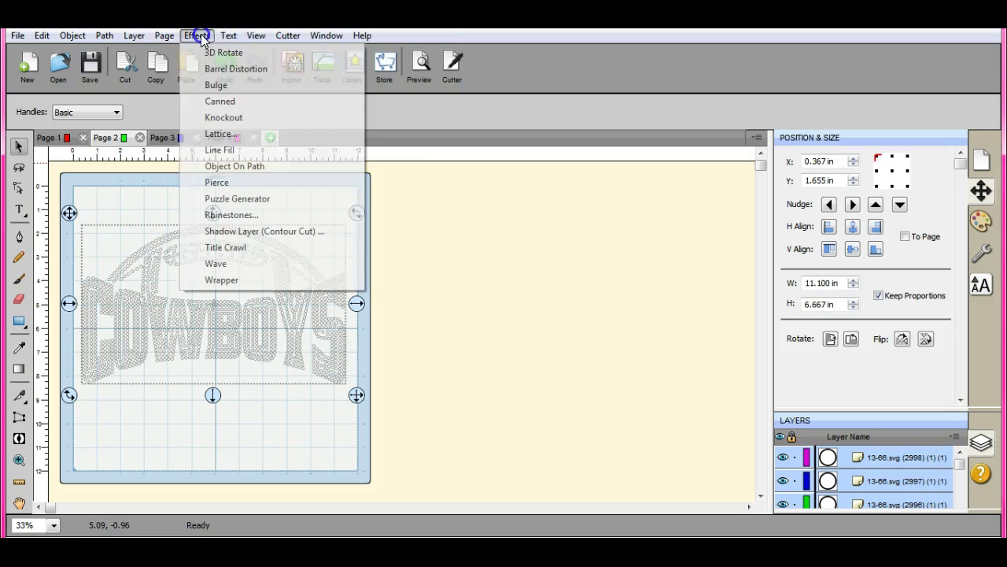
{"action": "left_click", "coordinate": [253, 212]}
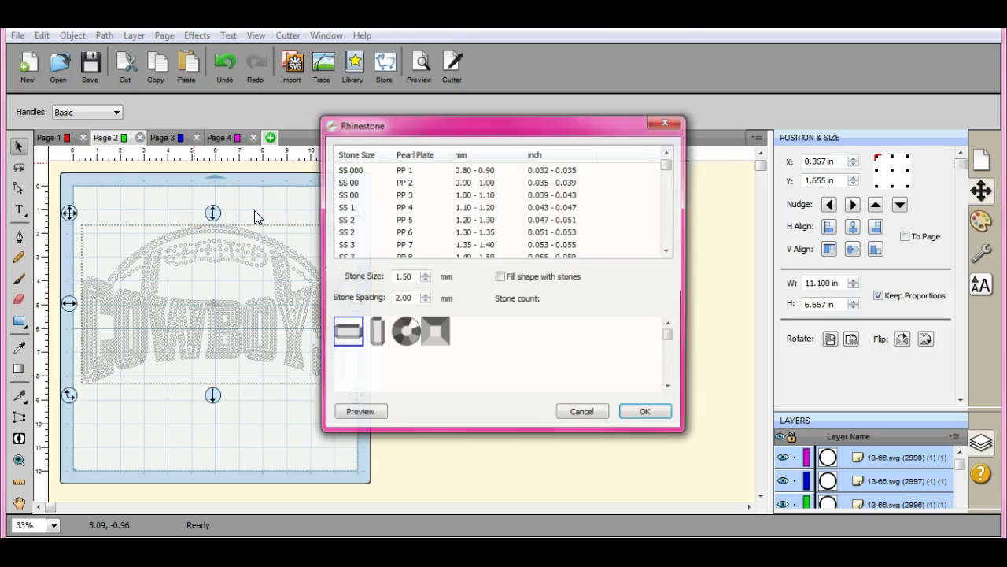
{"action": "left_click", "coordinate": [404, 336]}
{"action": "left_click", "coordinate": [668, 120]}
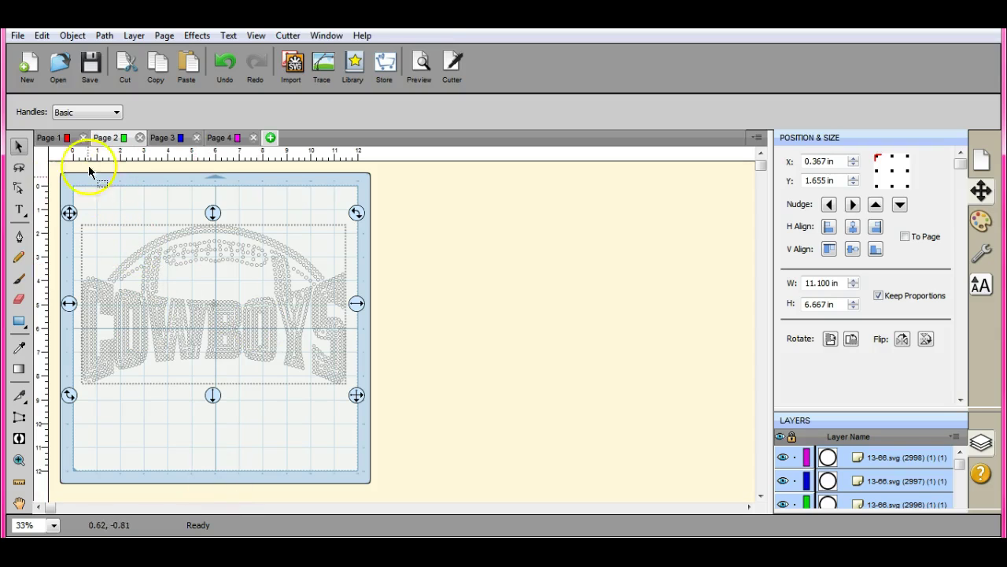
Return to Page 1, select only the frame around the upper-right COWBOYS design and send its layer to Page 3
{"action": "left_click", "coordinate": [51, 137]}
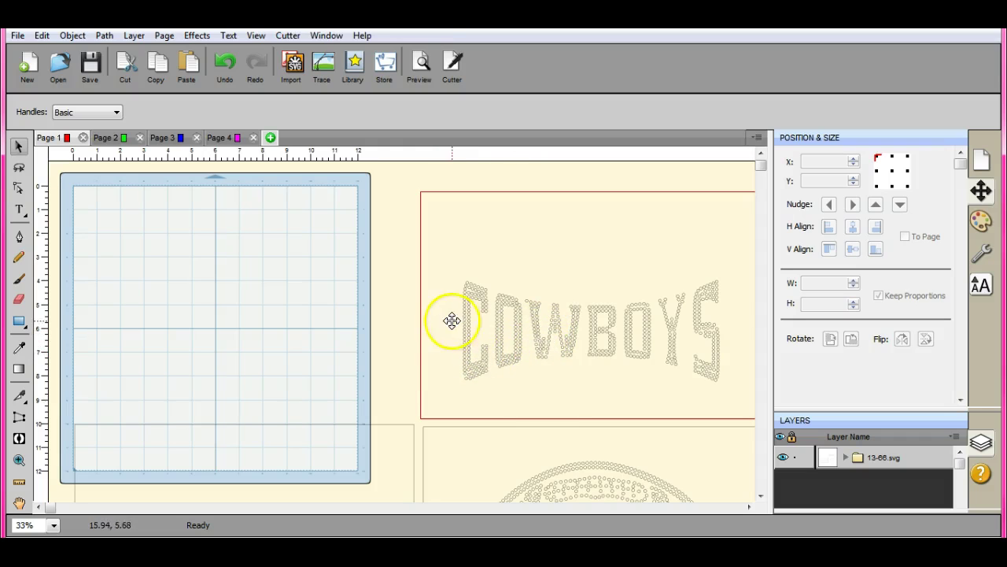
{"action": "left_click", "coordinate": [428, 252]}
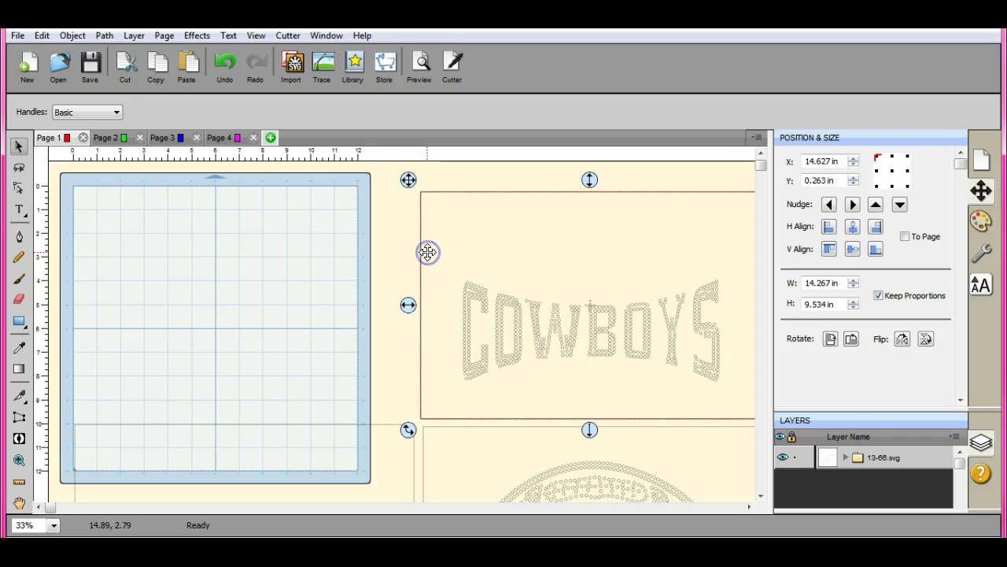
{"action": "left_click", "coordinate": [955, 437]}
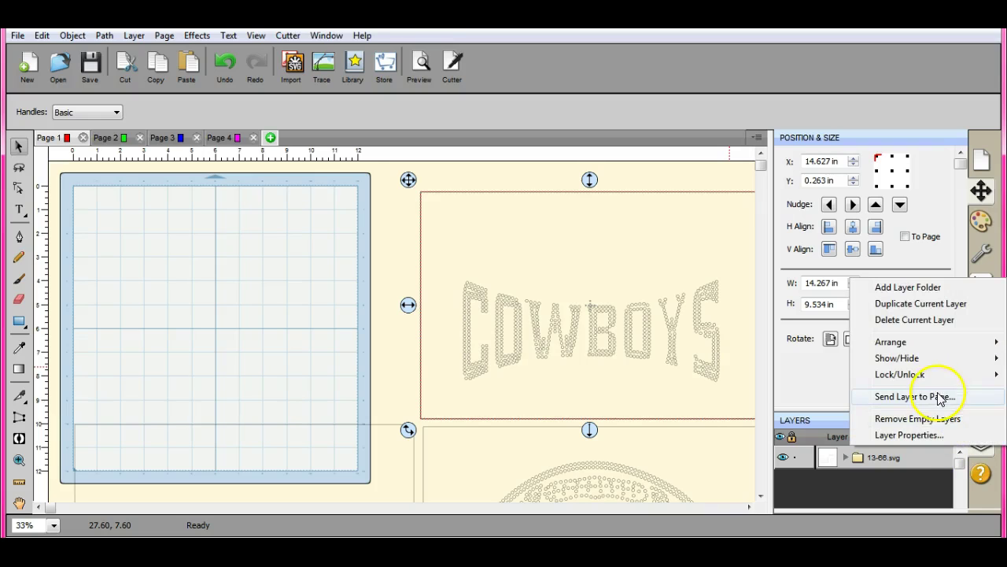
{"action": "left_click", "coordinate": [938, 398]}
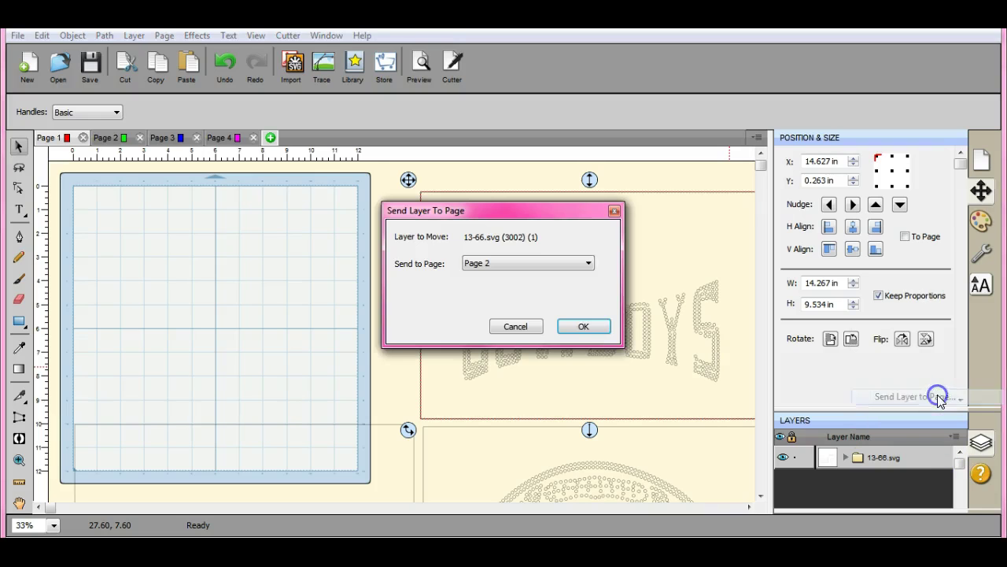
{"action": "left_click", "coordinate": [589, 263]}
{"action": "left_click", "coordinate": [581, 277]}
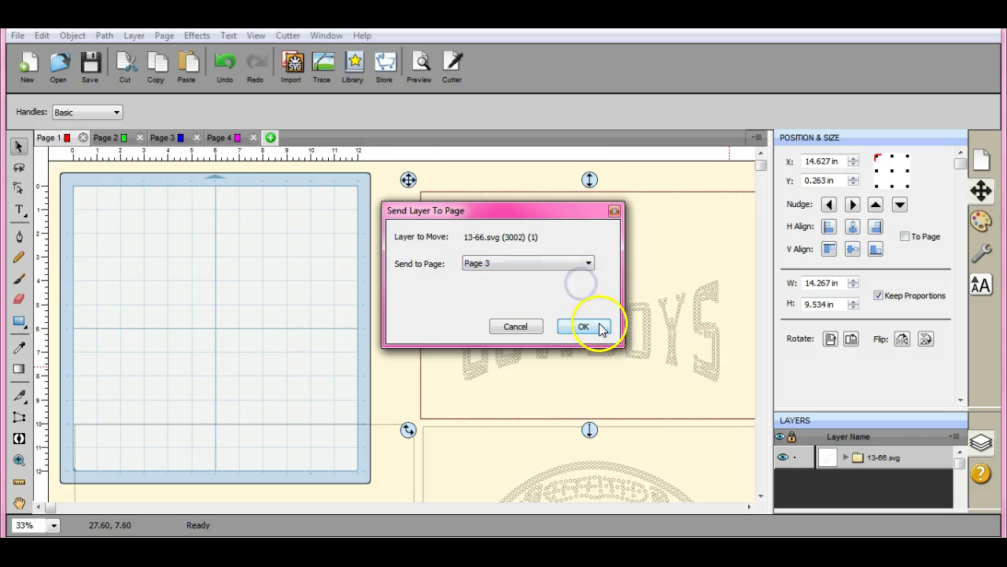
{"action": "left_click", "coordinate": [599, 323]}
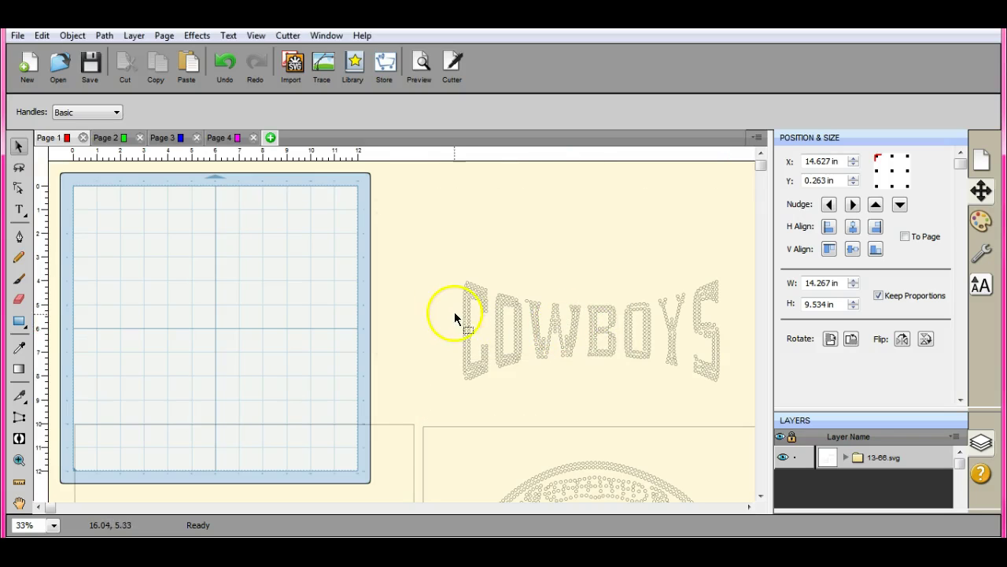
Select all circles of the upper-right COWBOYS lettering and send them to Page 3
{"action": "left_click_drag", "start_coordinate": [437, 260], "coordinate": [758, 423]}
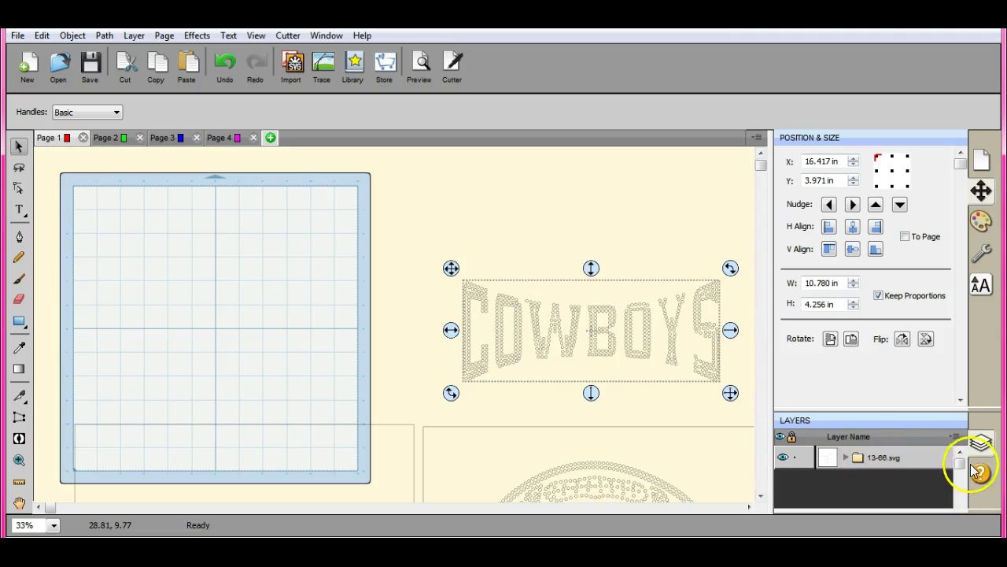
{"action": "left_click", "coordinate": [954, 435]}
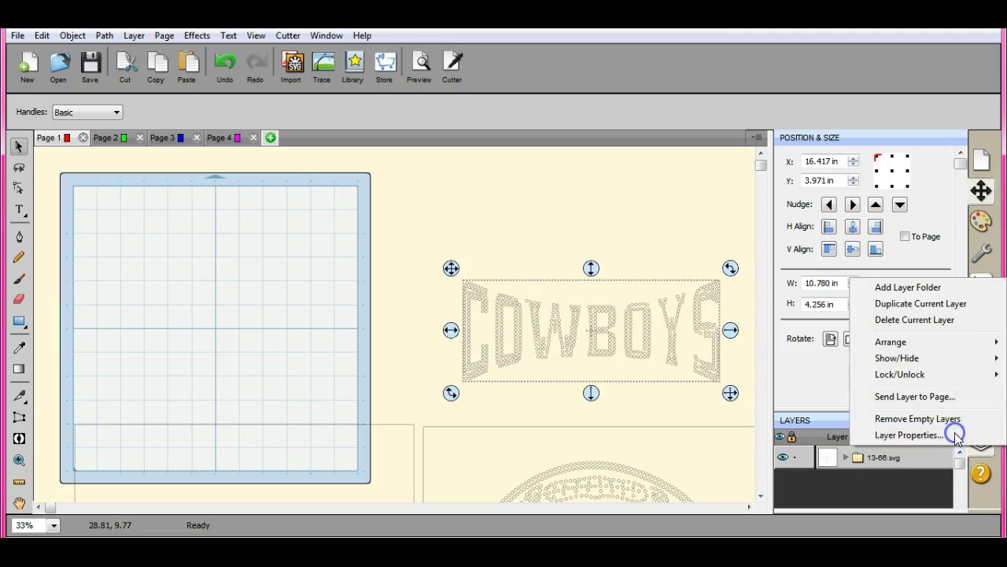
{"action": "left_click", "coordinate": [936, 396]}
{"action": "left_click", "coordinate": [589, 263]}
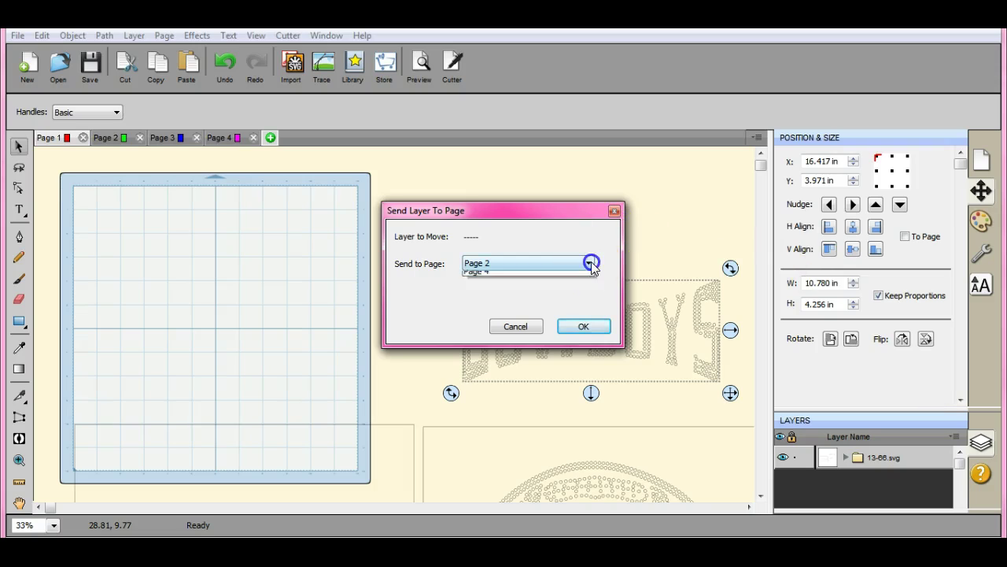
{"action": "left_click", "coordinate": [566, 286]}
{"action": "left_click", "coordinate": [584, 329]}
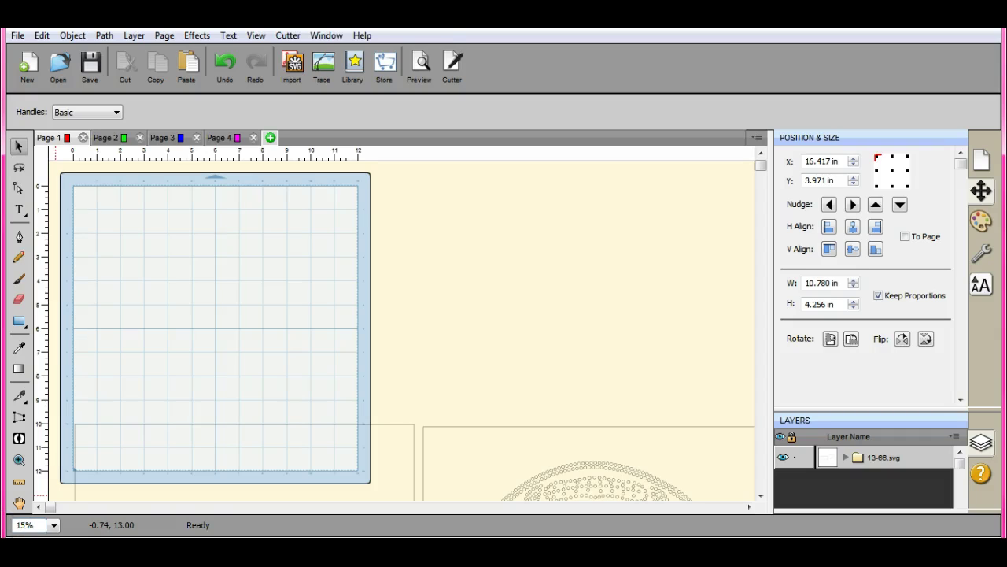
Select the lower-right football design together with its frame and send the layers to Page 4
{"action": "key", "text": "ctrl+minus"}
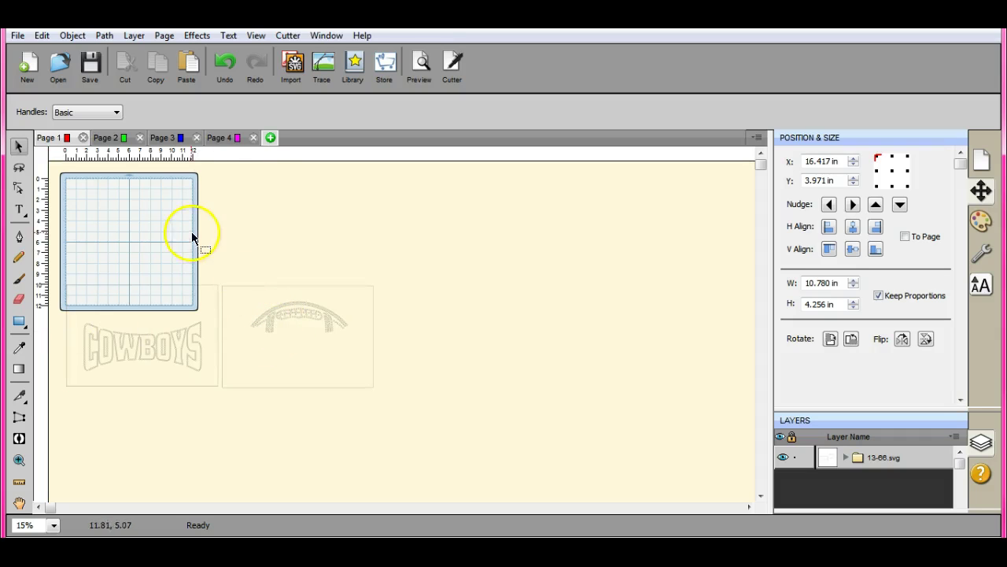
{"action": "left_click_drag", "start_coordinate": [218, 253], "coordinate": [432, 428]}
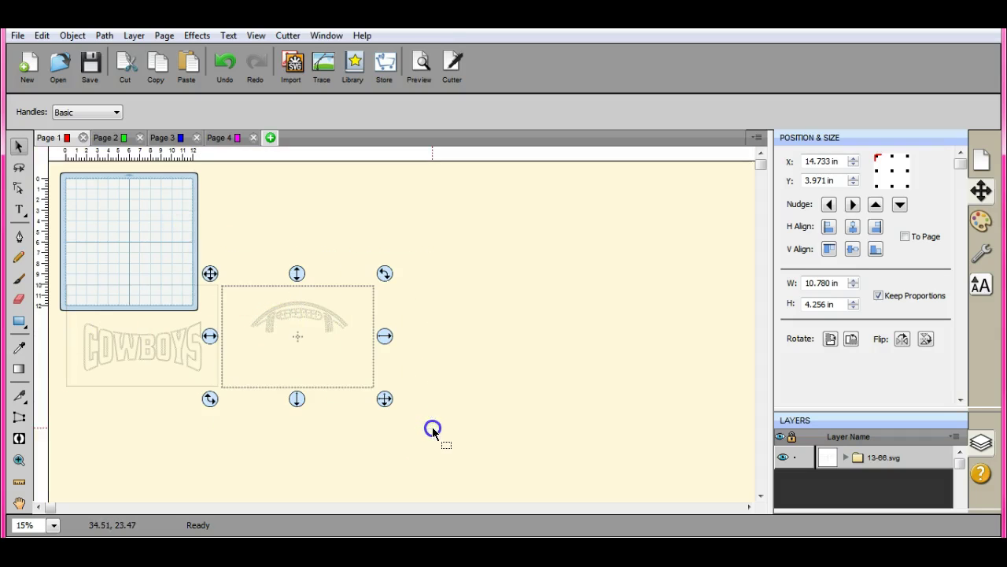
{"action": "left_click", "coordinate": [954, 434]}
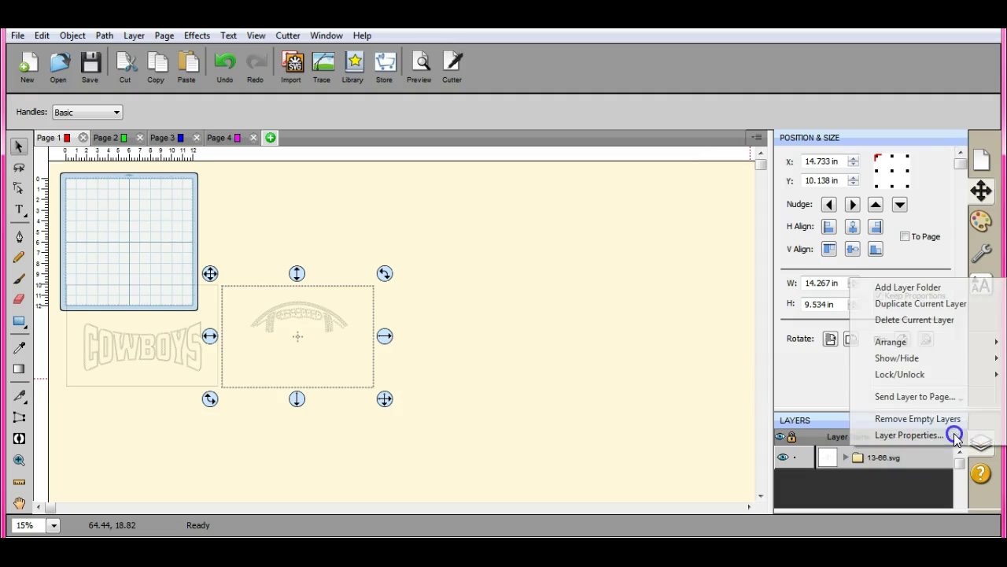
{"action": "left_click", "coordinate": [941, 397]}
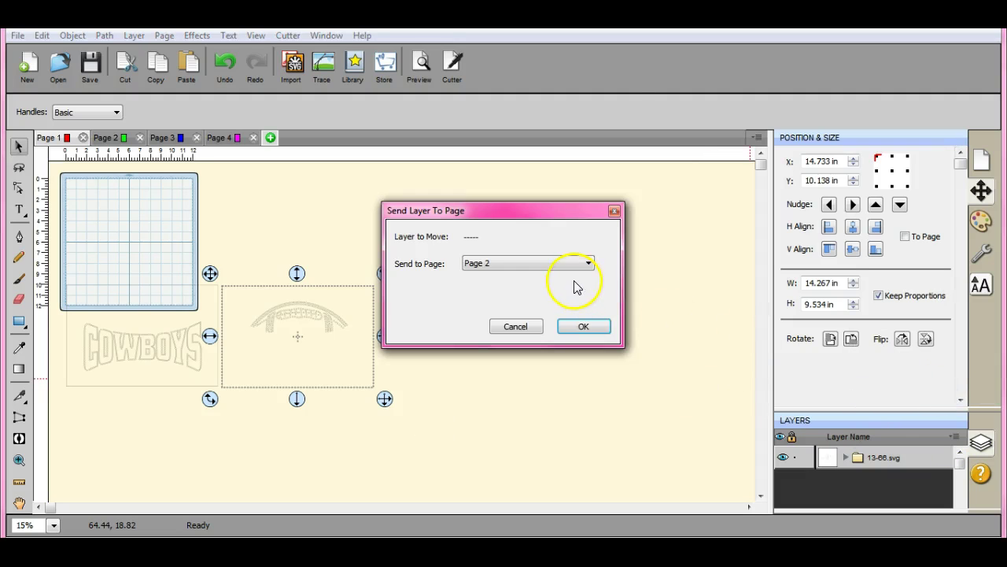
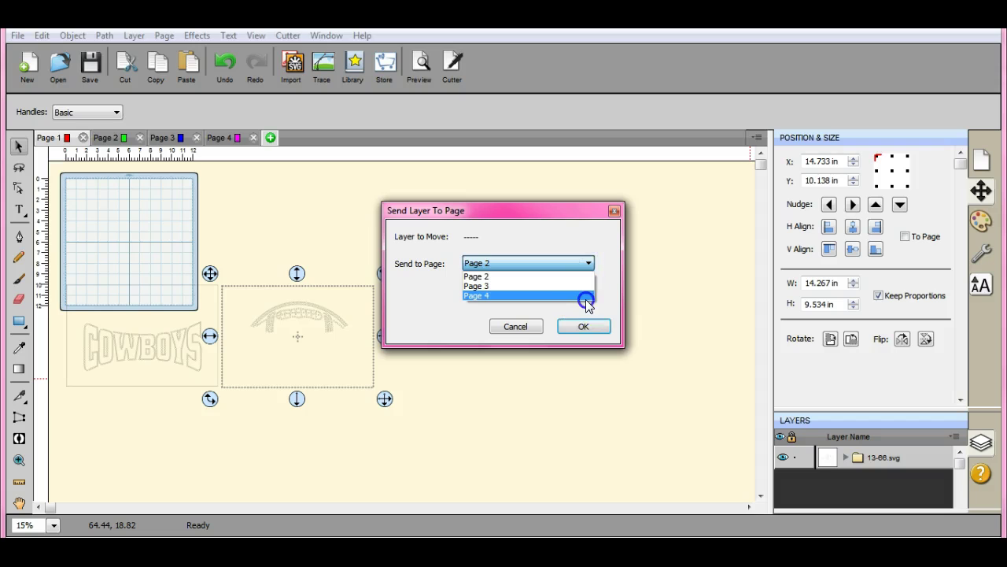
{"action": "left_click", "coordinate": [587, 328]}
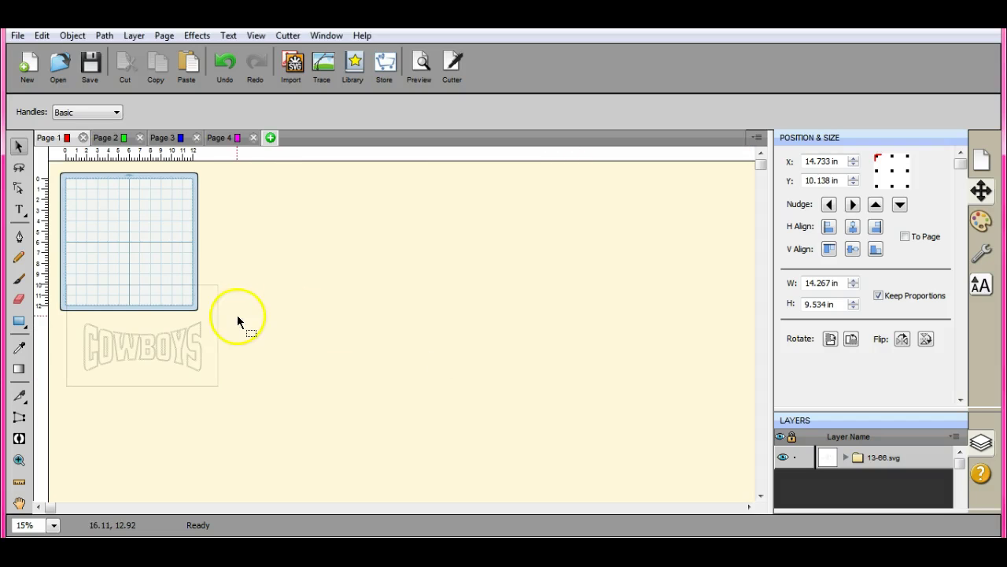
Move the remaining COWBOYS outline design on Page 1 up and across until it fits the mat, and delete its frame
{"action": "left_click_drag", "start_coordinate": [56, 270], "coordinate": [252, 425]}
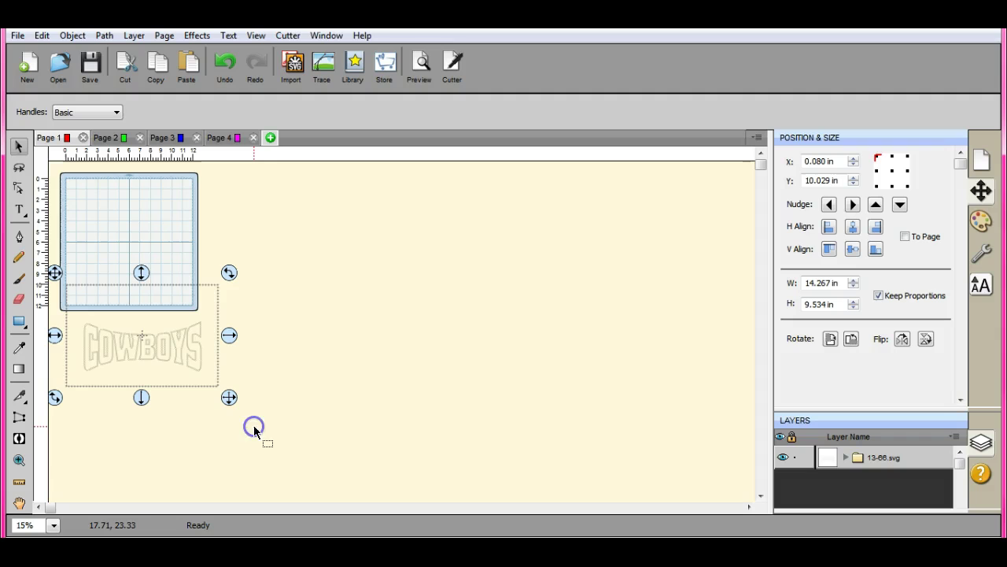
{"action": "left_click", "coordinate": [145, 281]}
{"action": "left_click_drag", "start_coordinate": [146, 281], "coordinate": [144, 182]}
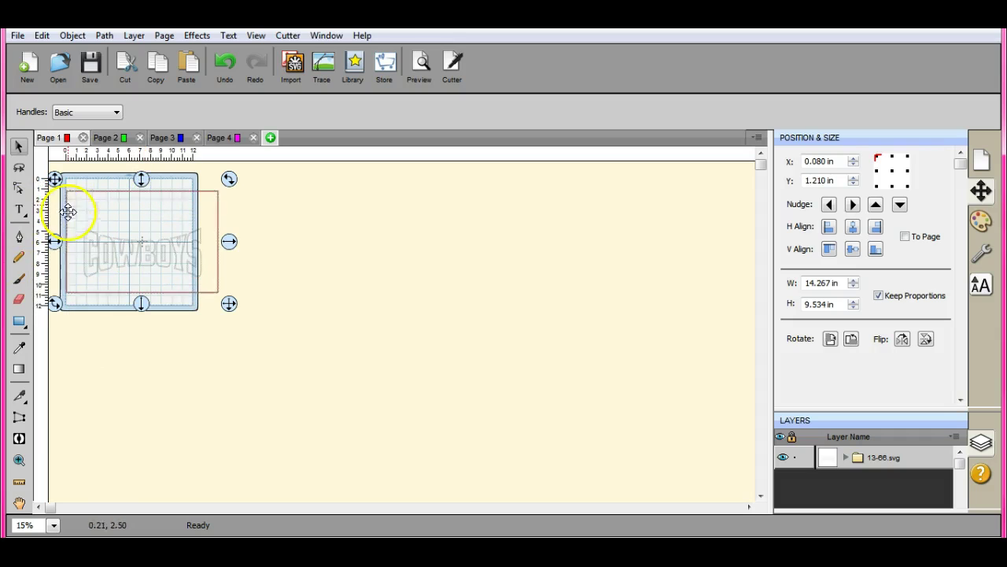
{"action": "left_click_drag", "start_coordinate": [54, 241], "coordinate": [39, 241]}
{"action": "left_click", "coordinate": [171, 315]}
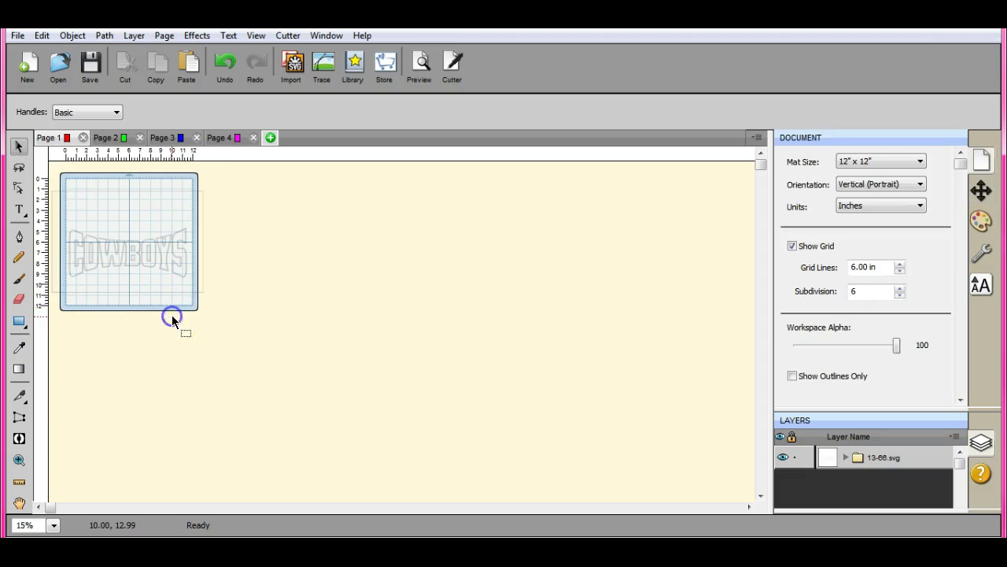
{"action": "right_click", "coordinate": [170, 293]}
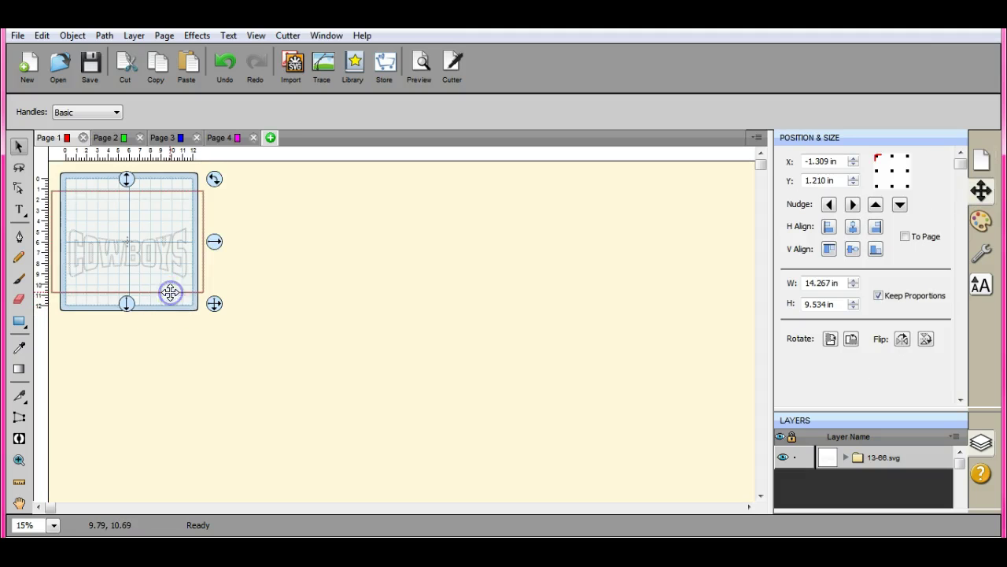
{"action": "left_click", "coordinate": [223, 146]}
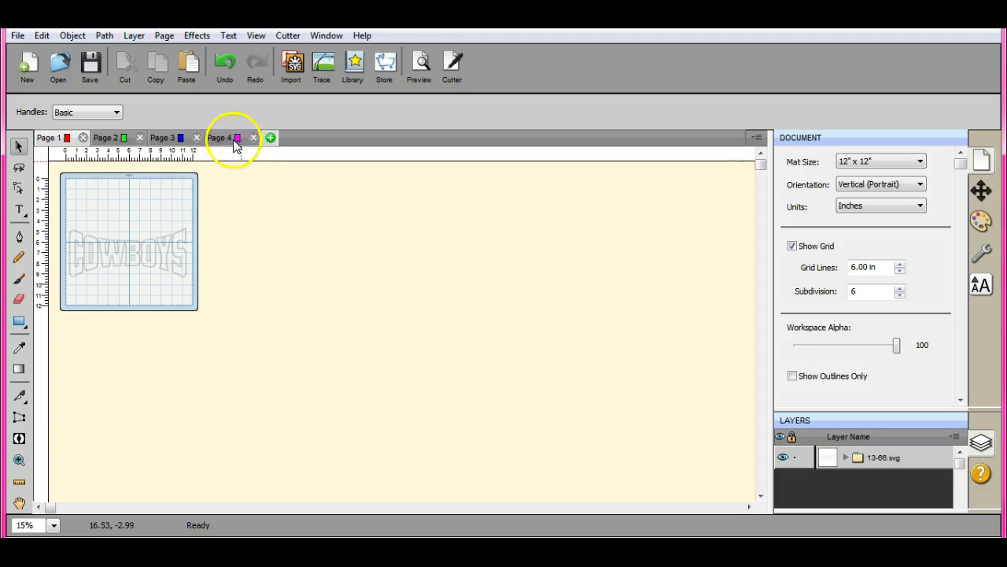
Open Page 4, move the football design across and up onto the mat, and delete its rectangular frame
{"action": "left_click", "coordinate": [226, 140]}
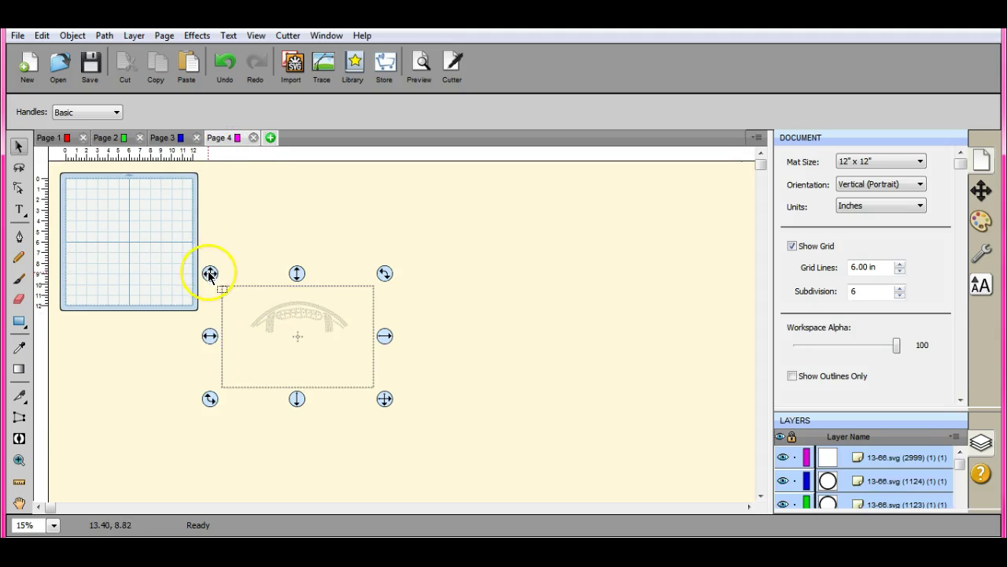
{"action": "left_click_drag", "start_coordinate": [209, 335], "coordinate": [35, 337]}
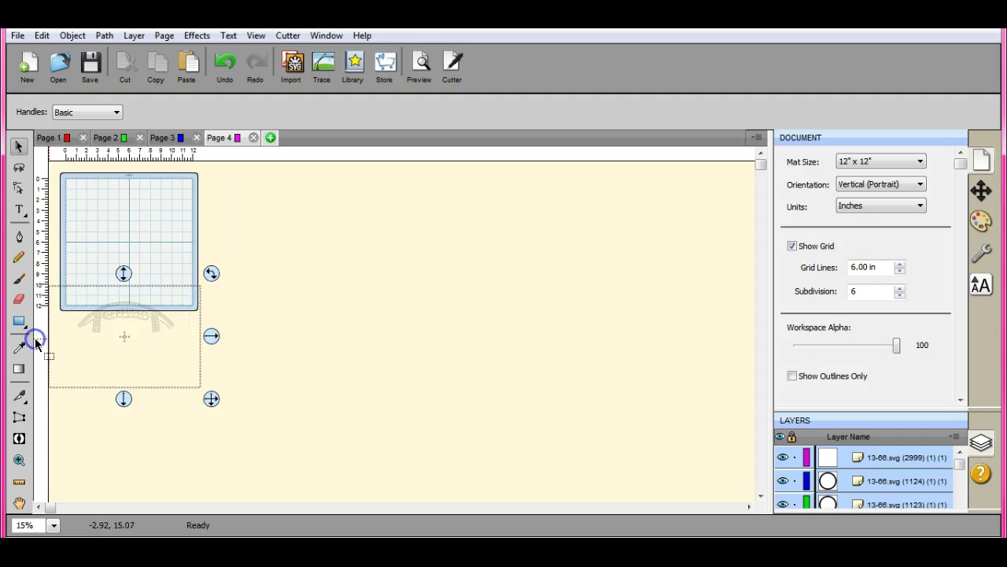
{"action": "left_click_drag", "start_coordinate": [123, 273], "coordinate": [126, 189]}
{"action": "left_click", "coordinate": [175, 295]}
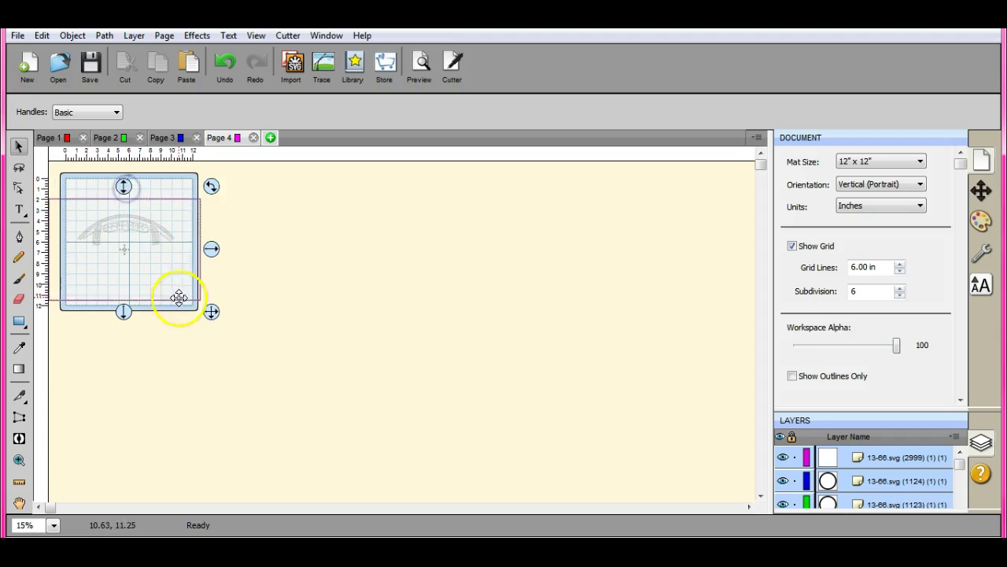
{"action": "left_click_drag", "start_coordinate": [199, 346], "coordinate": [192, 301]}
{"action": "right_click", "coordinate": [192, 299]}
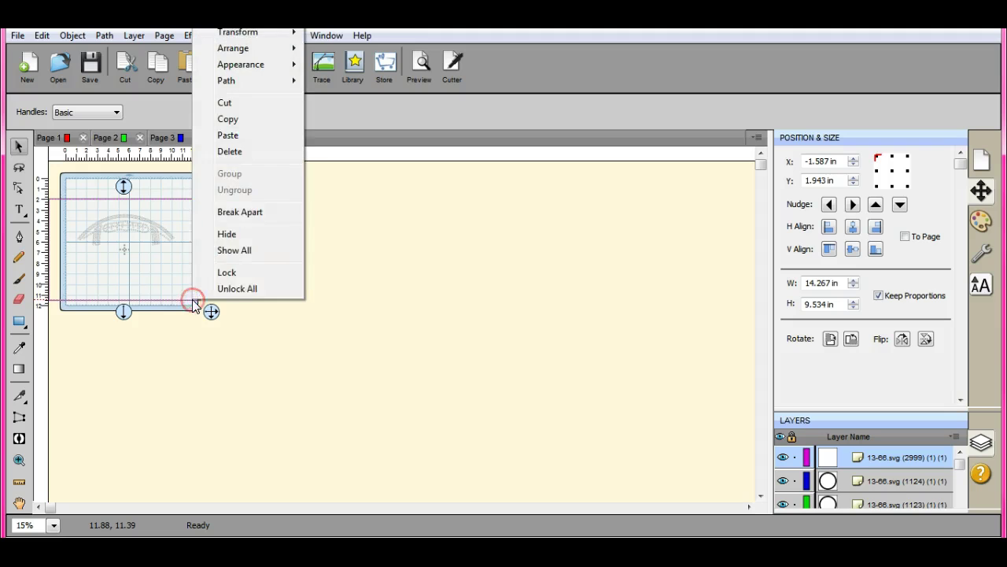
{"action": "left_click", "coordinate": [229, 151]}
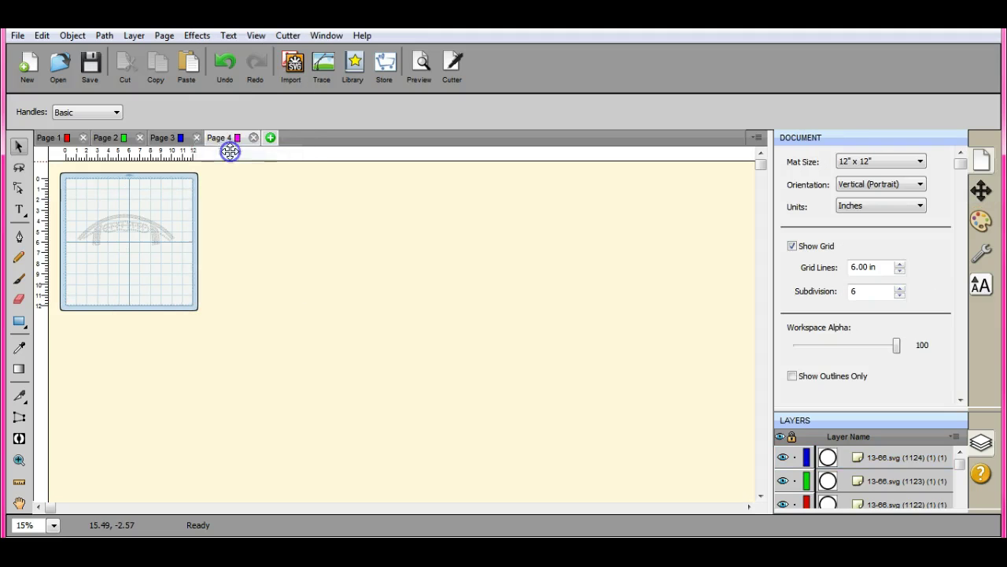
Open Page 3 and move the COWBOYS lettering horizontally onto the mat, leaving its frame behind
{"action": "left_click", "coordinate": [170, 139]}
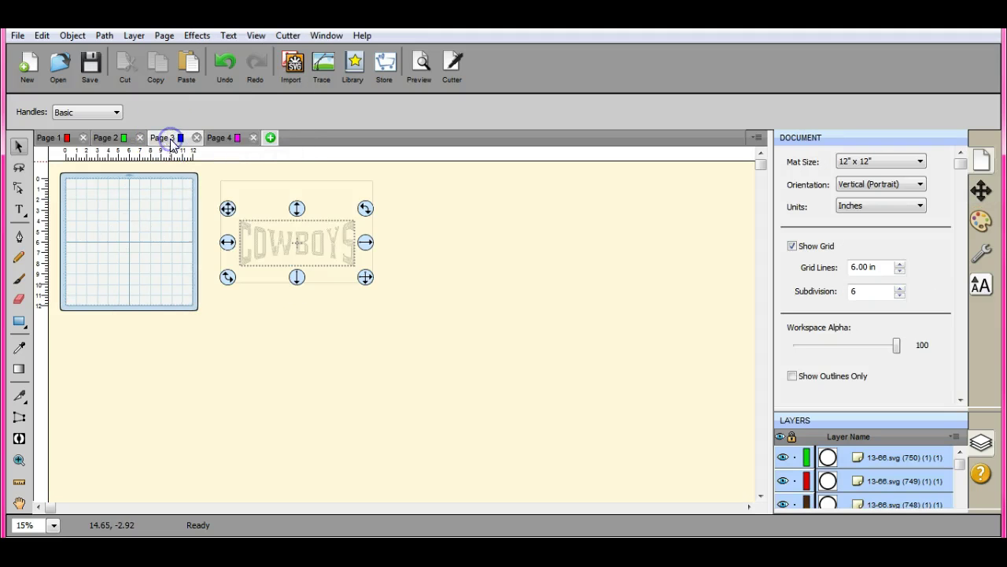
{"action": "left_click", "coordinate": [216, 249]}
{"action": "left_click_drag", "start_coordinate": [216, 249], "coordinate": [62, 232]}
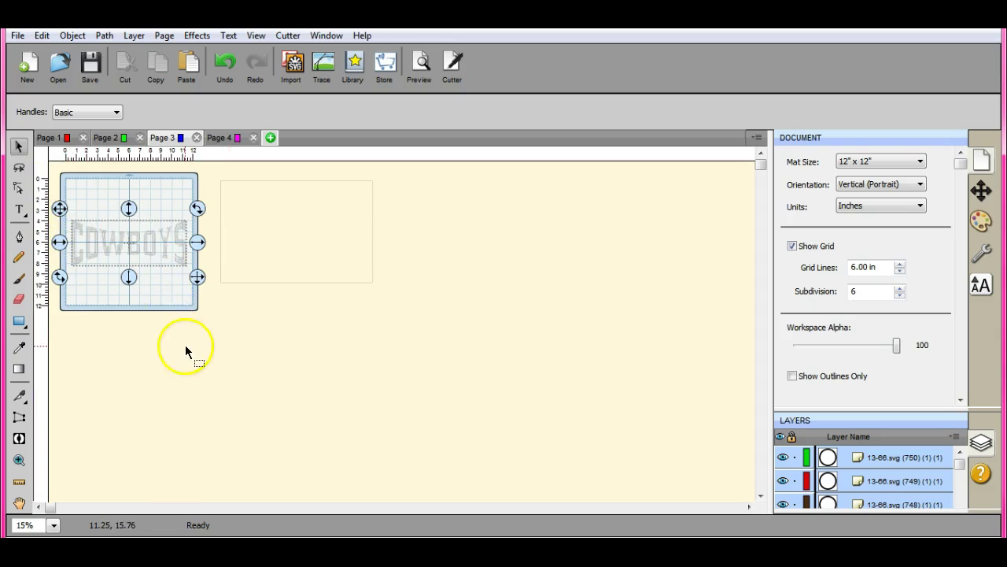
Delete the empty rectangular frame left beside the mat on Page 3
{"action": "left_click", "coordinate": [260, 281]}
{"action": "right_click", "coordinate": [261, 281]}
{"action": "left_click", "coordinate": [298, 395]}
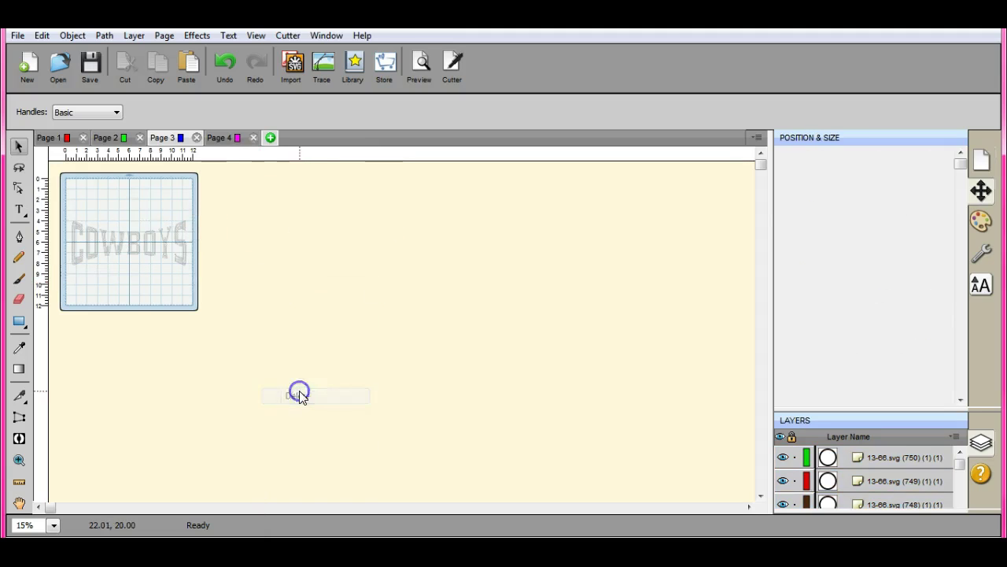
Review the designs placed on the mats across the pages, starting from Page 4 and ending on Page 2
{"action": "left_click", "coordinate": [224, 138]}
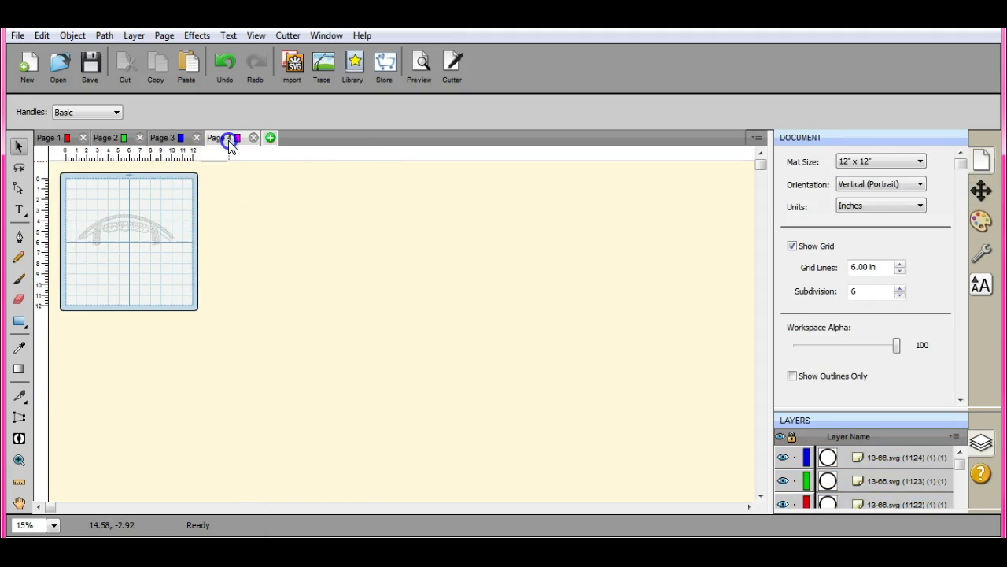
{"action": "left_click", "coordinate": [169, 137]}
{"action": "left_click", "coordinate": [114, 140]}
{"action": "left_click", "coordinate": [60, 142]}
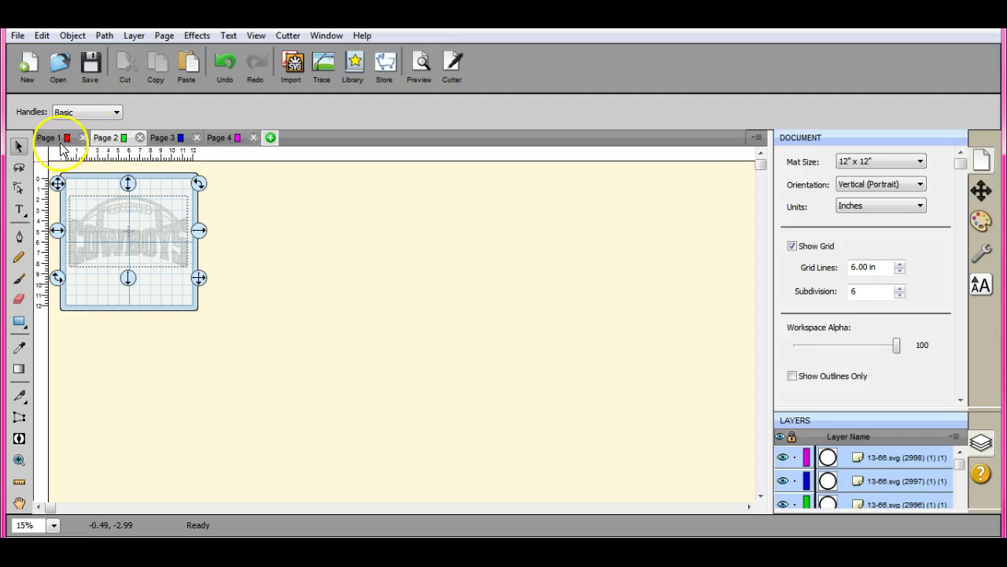
{"action": "left_click", "coordinate": [112, 140]}
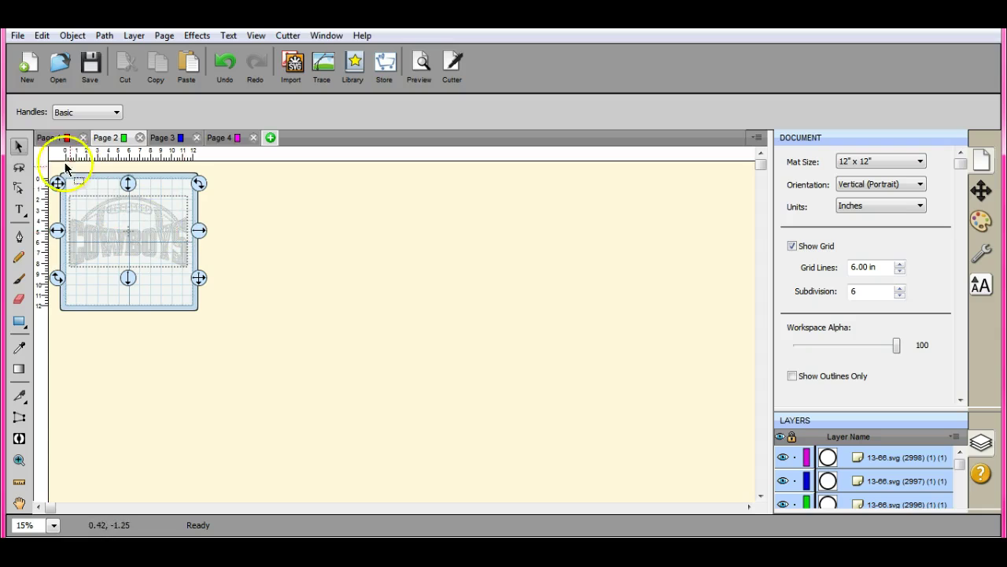
Set the view zoom to 33% and shrink the side panels to widen the workspace
{"action": "double_click", "coordinate": [25, 525]}
{"action": "type", "text": "33"}
{"action": "key", "text": "Return"}
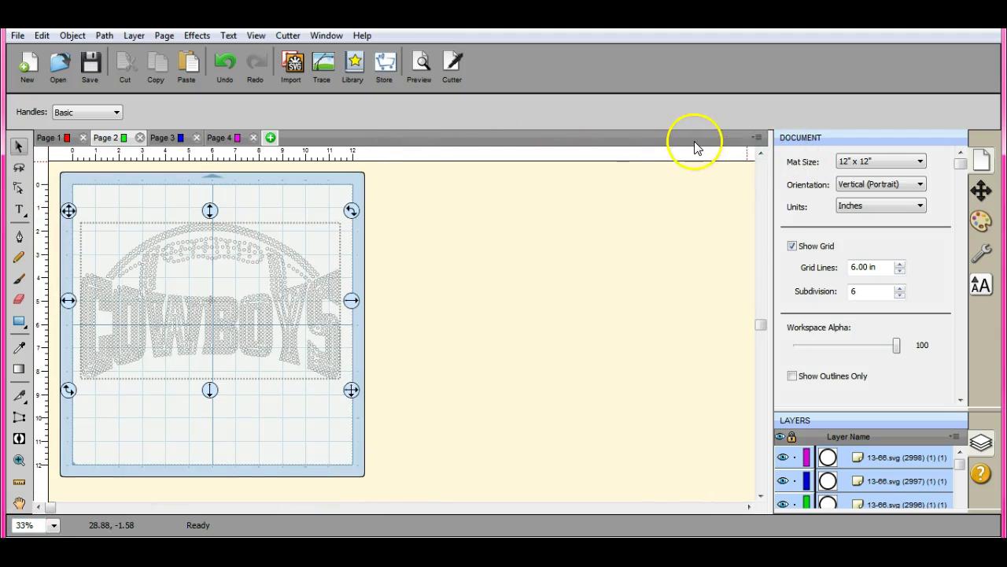
{"action": "left_click", "coordinate": [773, 256]}
{"action": "left_click_drag", "start_coordinate": [773, 257], "coordinate": [1001, 266]}
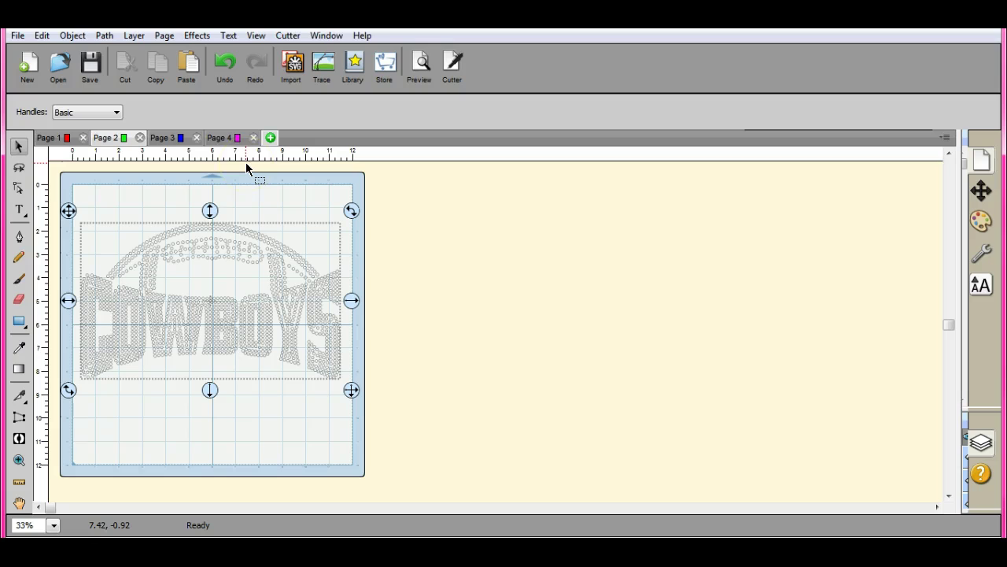
Start exporting the Page 2 design and choose USB DISK (H:) as the save location
{"action": "left_click", "coordinate": [16, 36]}
{"action": "left_click", "coordinate": [17, 37]}
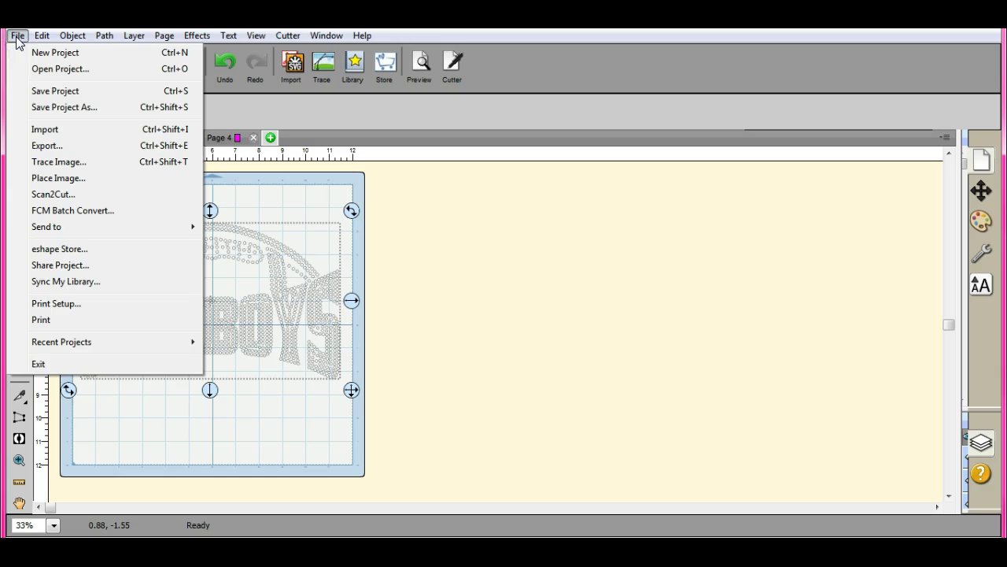
{"action": "left_click", "coordinate": [48, 142]}
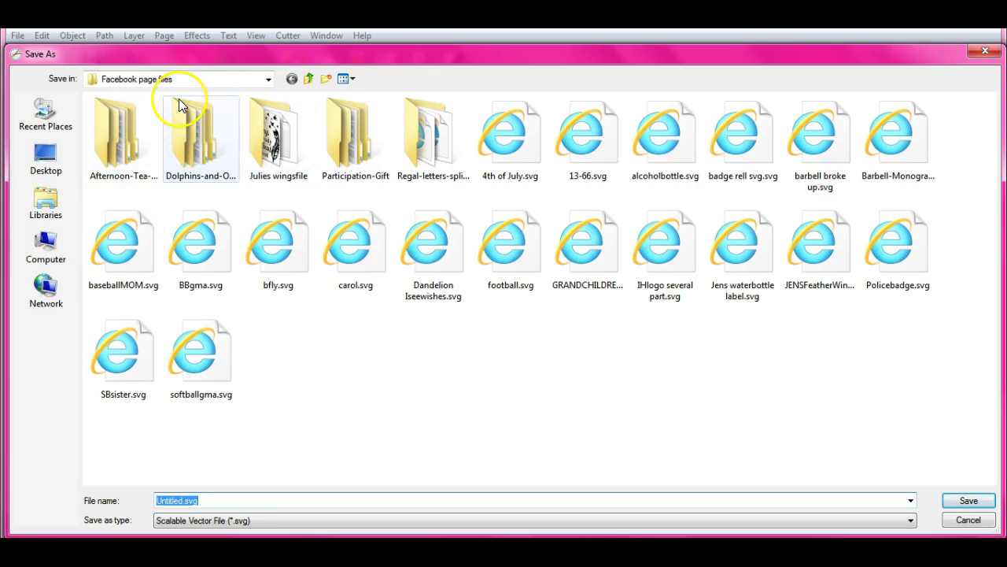
{"action": "left_click", "coordinate": [268, 79]}
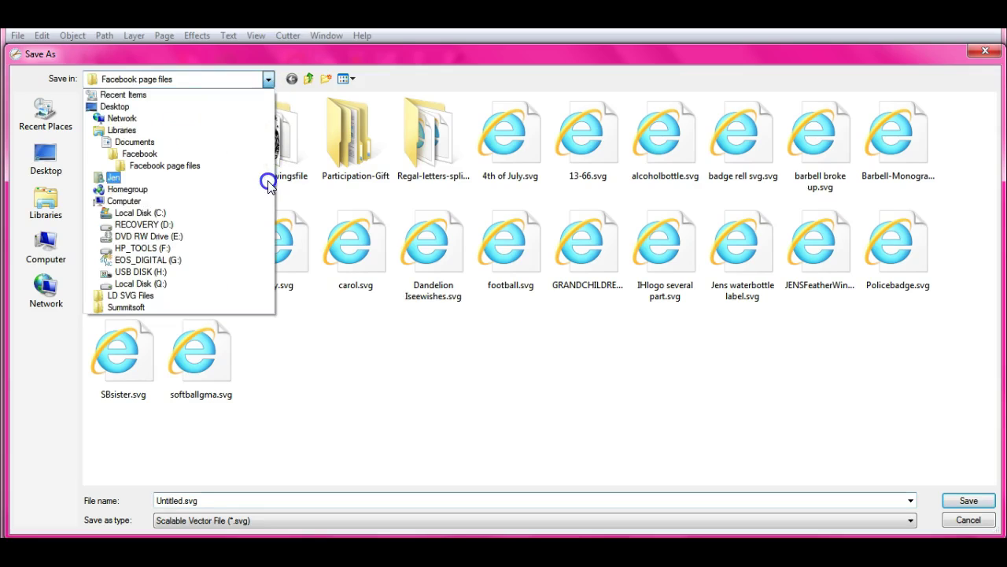
{"action": "left_click", "coordinate": [236, 274]}
{"action": "left_click", "coordinate": [268, 79]}
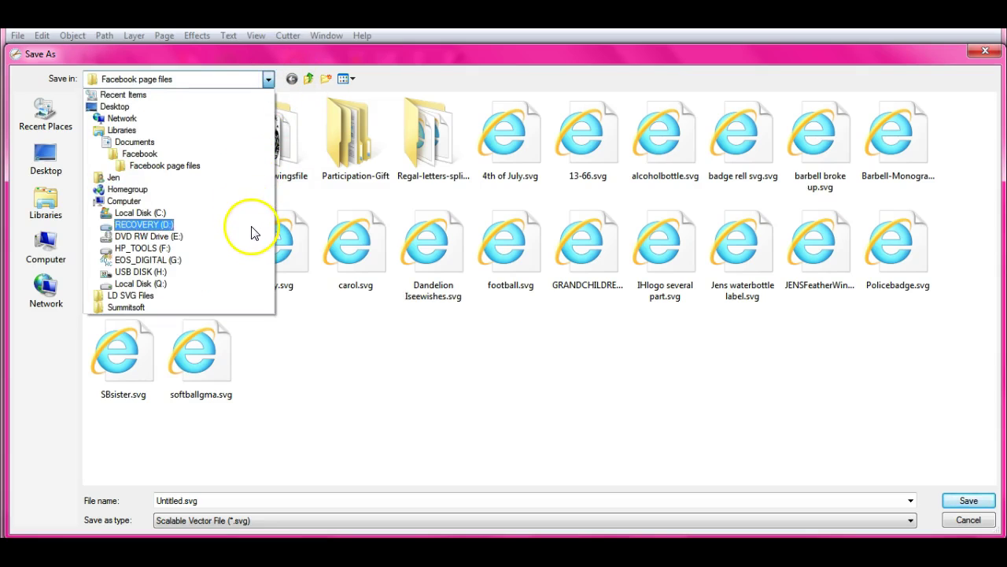
{"action": "left_click", "coordinate": [244, 273]}
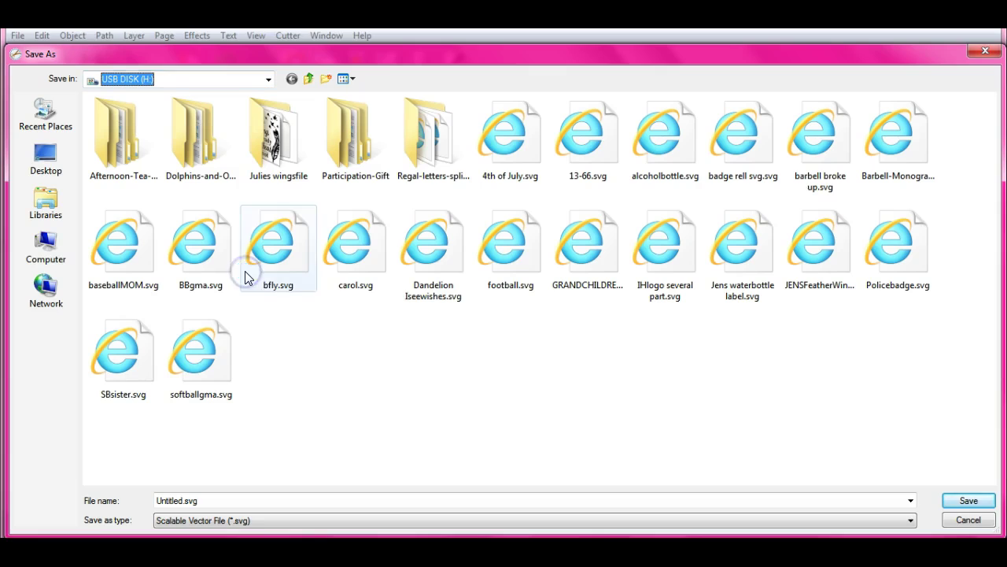
Set the export format to FCM, name the file cowboys, and save it
{"action": "left_click", "coordinate": [288, 520]}
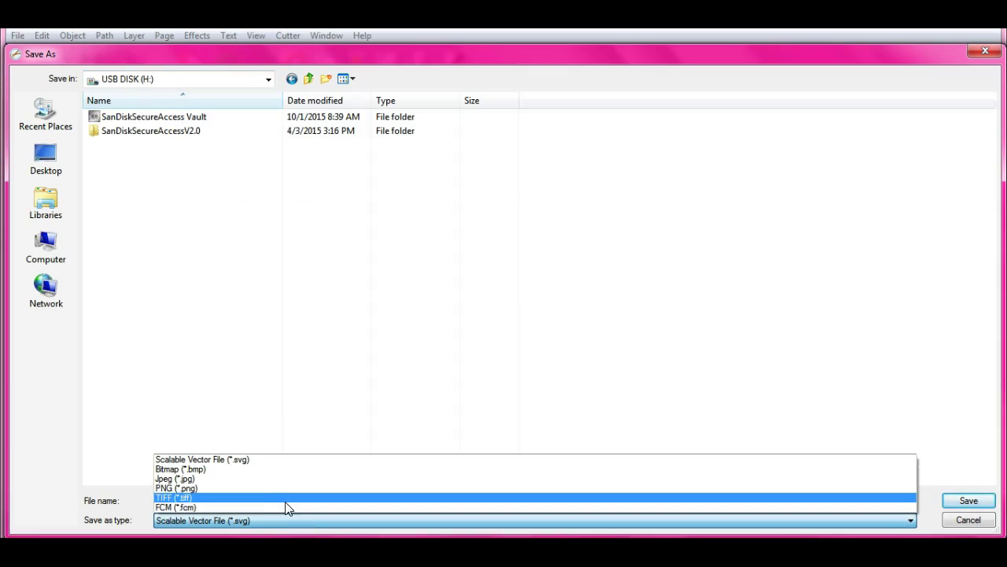
{"action": "left_click", "coordinate": [285, 506]}
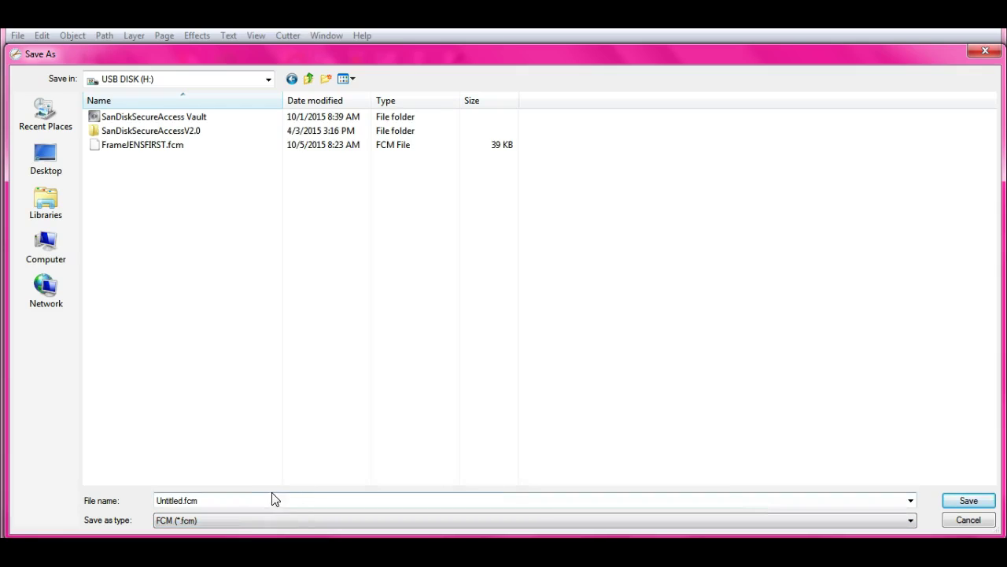
{"action": "double_click", "coordinate": [263, 502]}
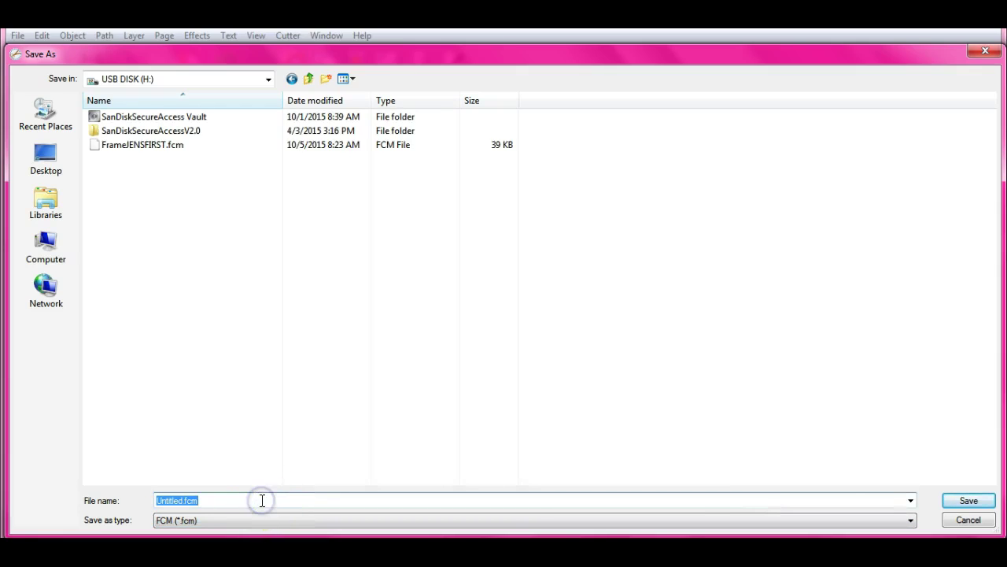
{"action": "type", "text": "cowboys"}
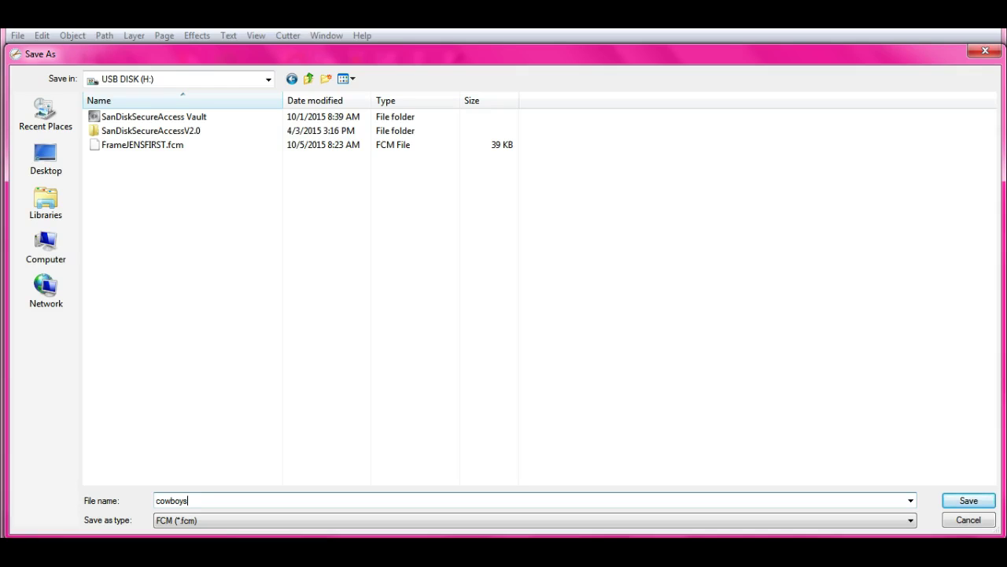
{"action": "key", "text": "ctrl+a"}
{"action": "key", "text": "Return"}
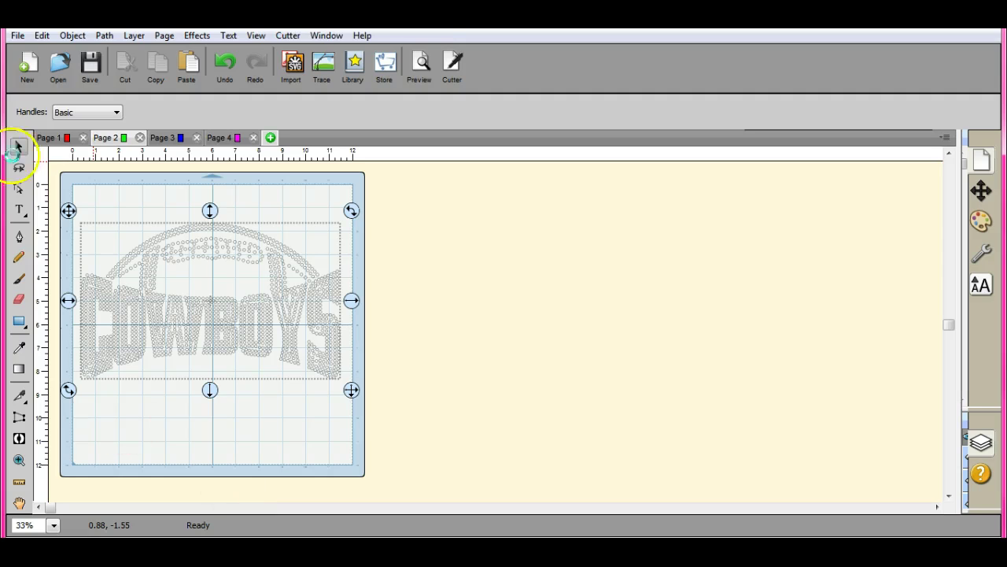
Export the design again to USB DISK (H:) in FCM format as cowboys, replacing the existing file
{"action": "left_click", "coordinate": [17, 37]}
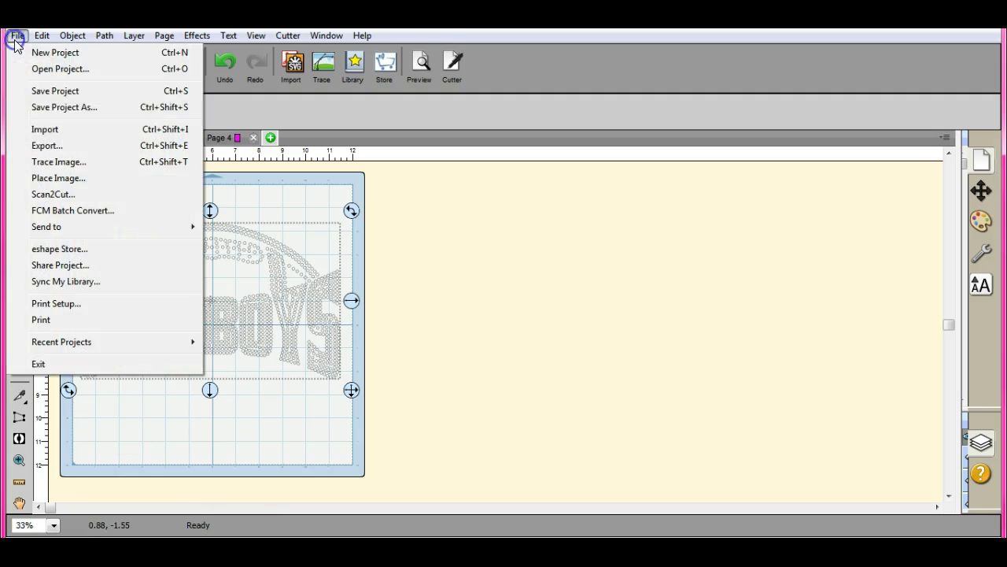
{"action": "left_click", "coordinate": [48, 147]}
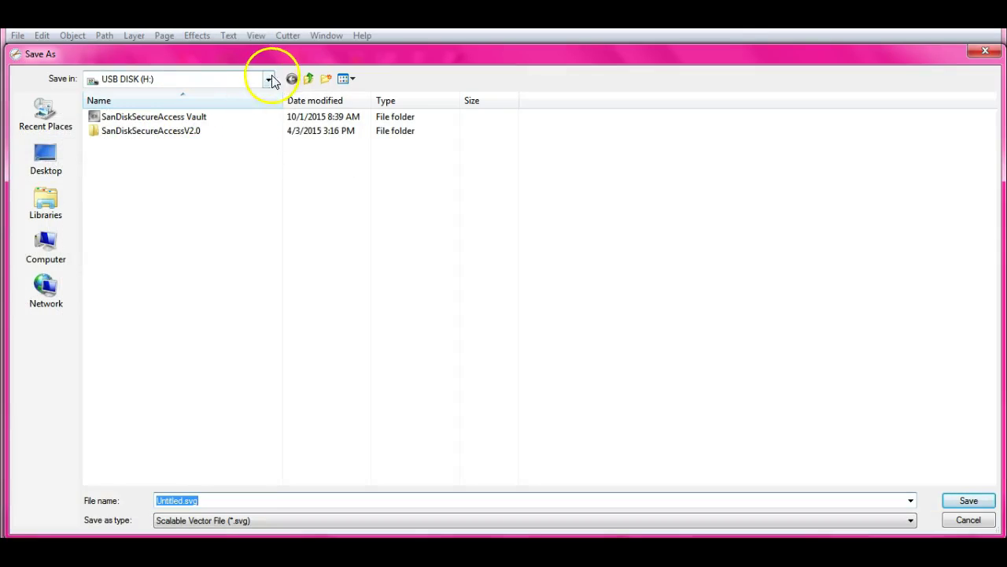
{"action": "left_click", "coordinate": [264, 524]}
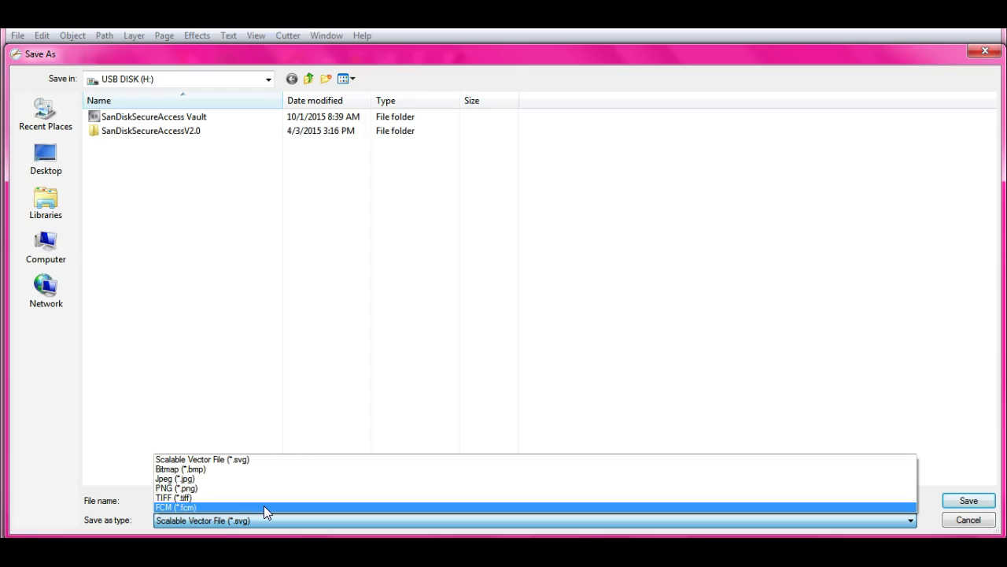
{"action": "left_click", "coordinate": [263, 507]}
{"action": "left_click", "coordinate": [252, 499]}
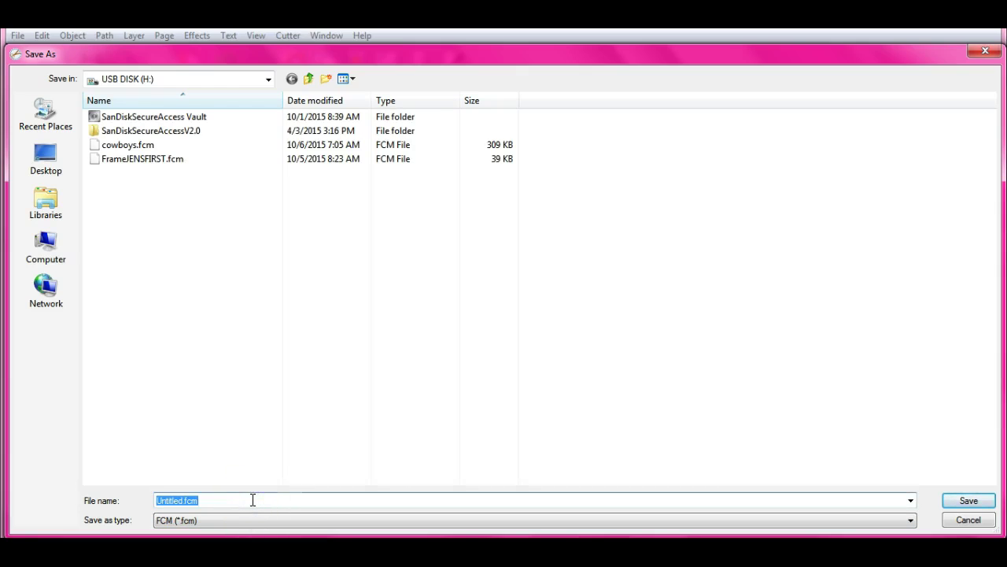
{"action": "type", "text": "cowboys"}
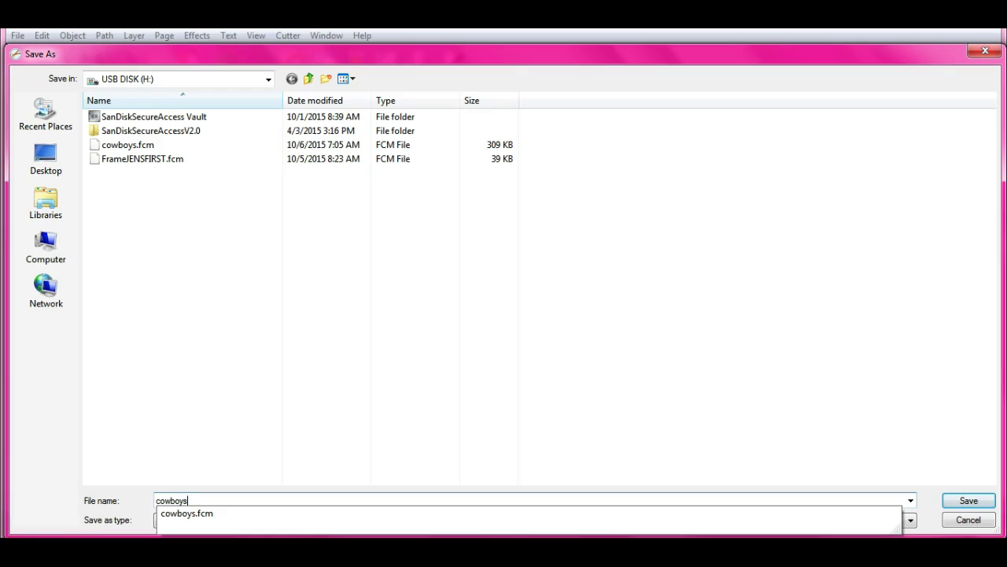
{"action": "key", "text": "Return"}
{"action": "left_click", "coordinate": [538, 288]}
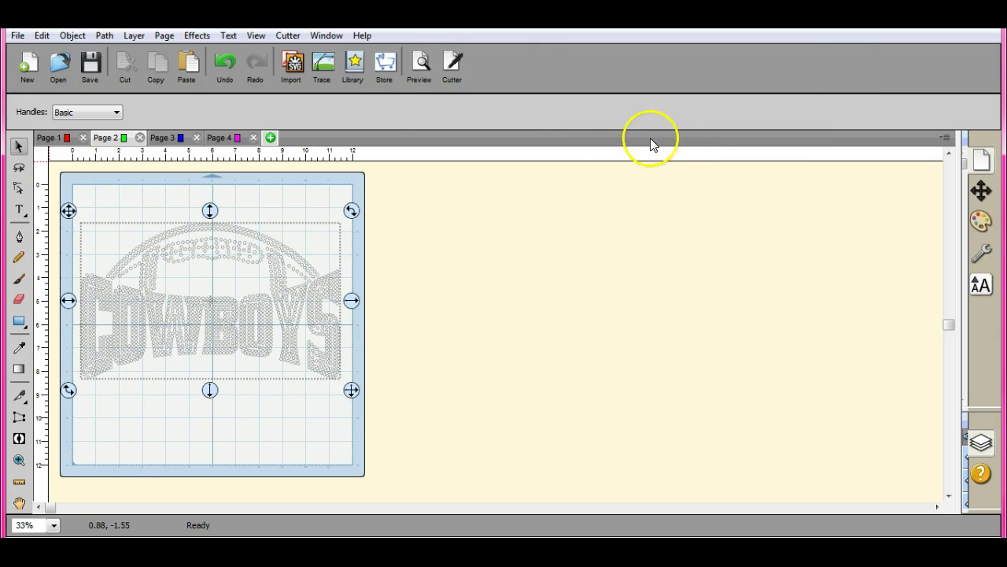